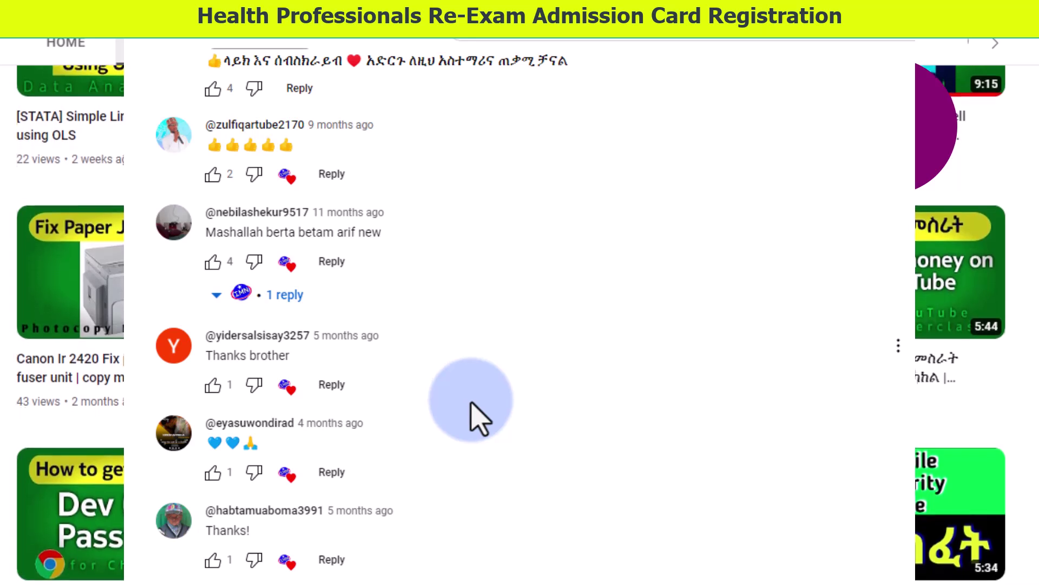
- Scroll through the page that is currently open
scroll(479, 418, up, 3)
scroll(343, 325, down, 10)
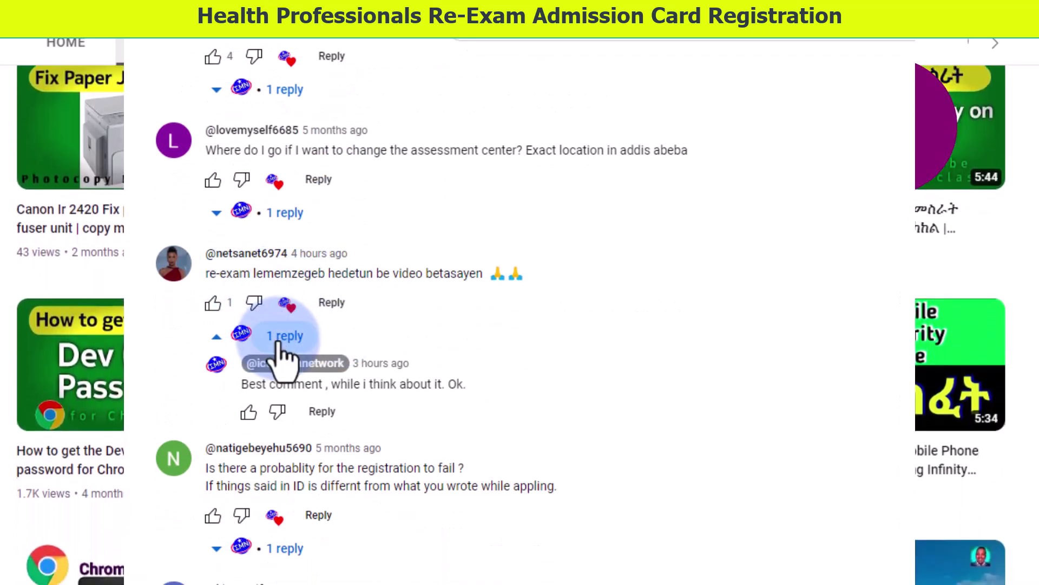
scroll(244, 295, down, 1)
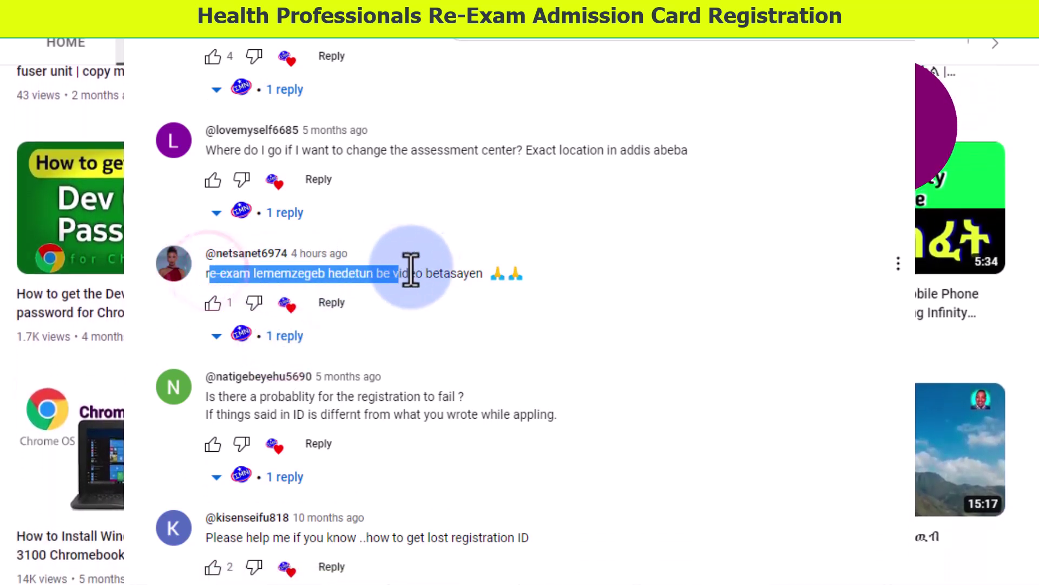
scroll(519, 325, down, 1)
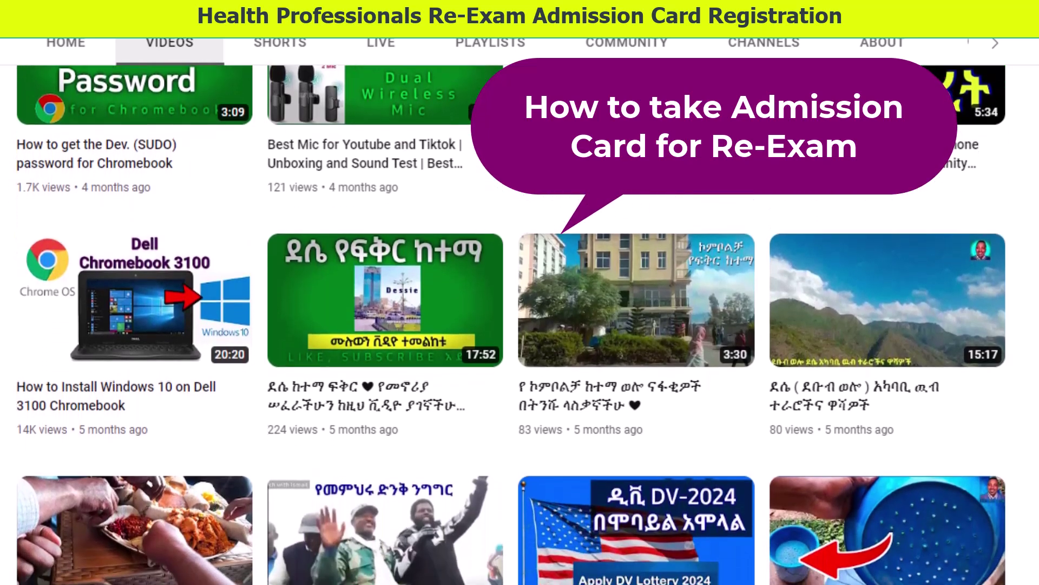
scroll(520, 325, down, 4)
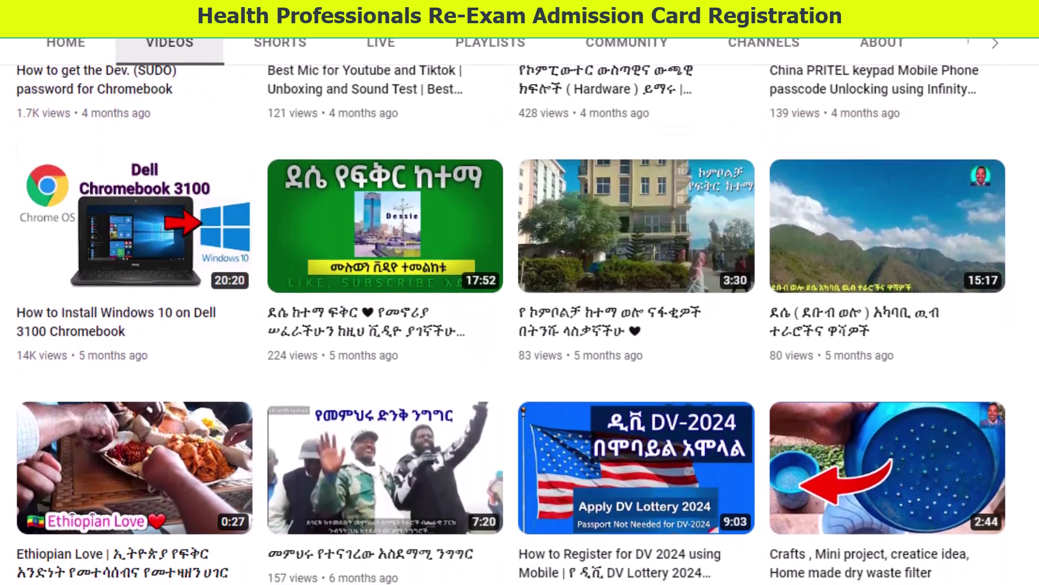
scroll(520, 325, down, 3)
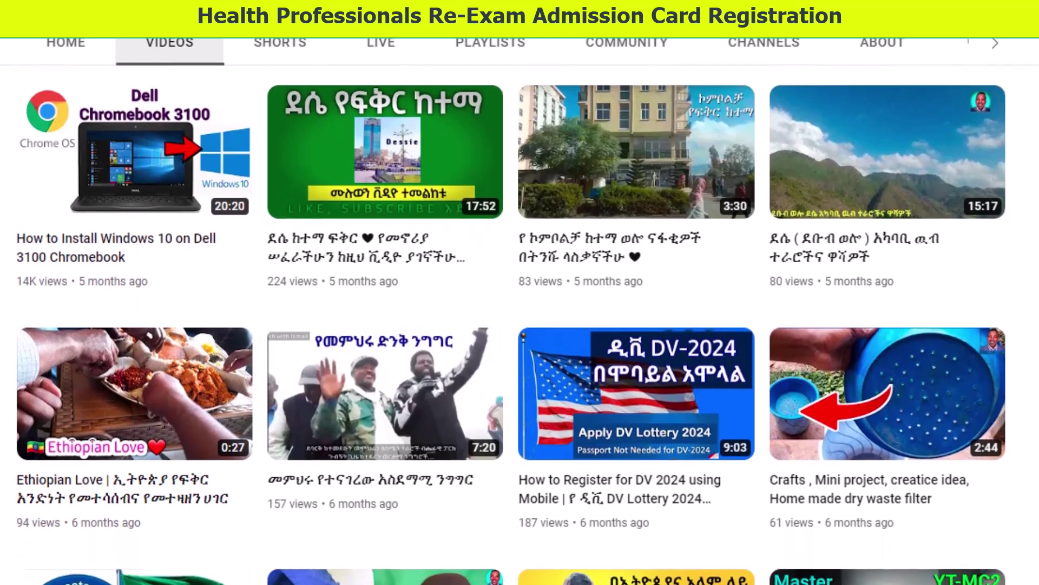
scroll(520, 325, down, 3)
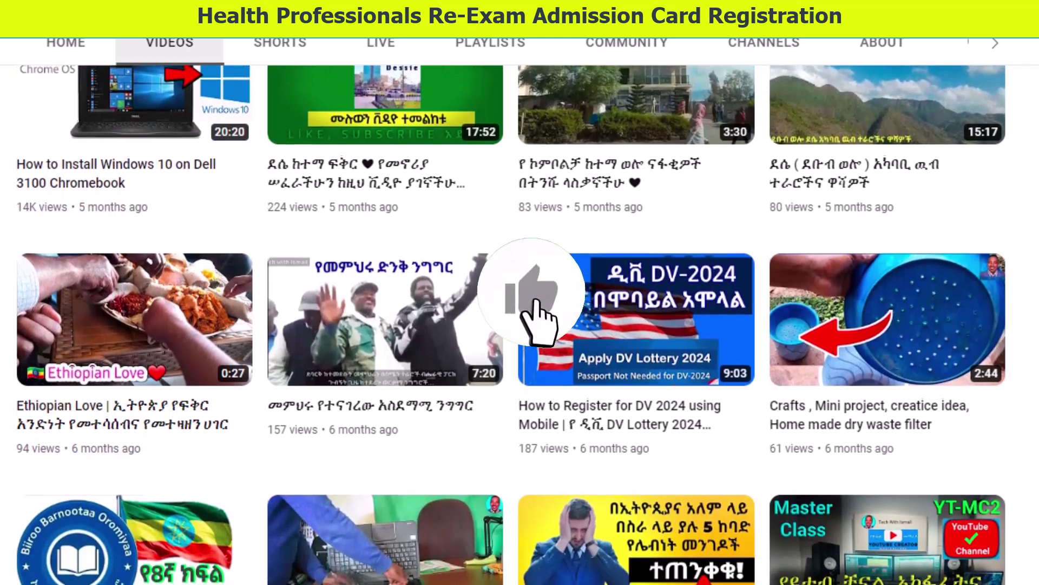
scroll(519, 324, down, 3)
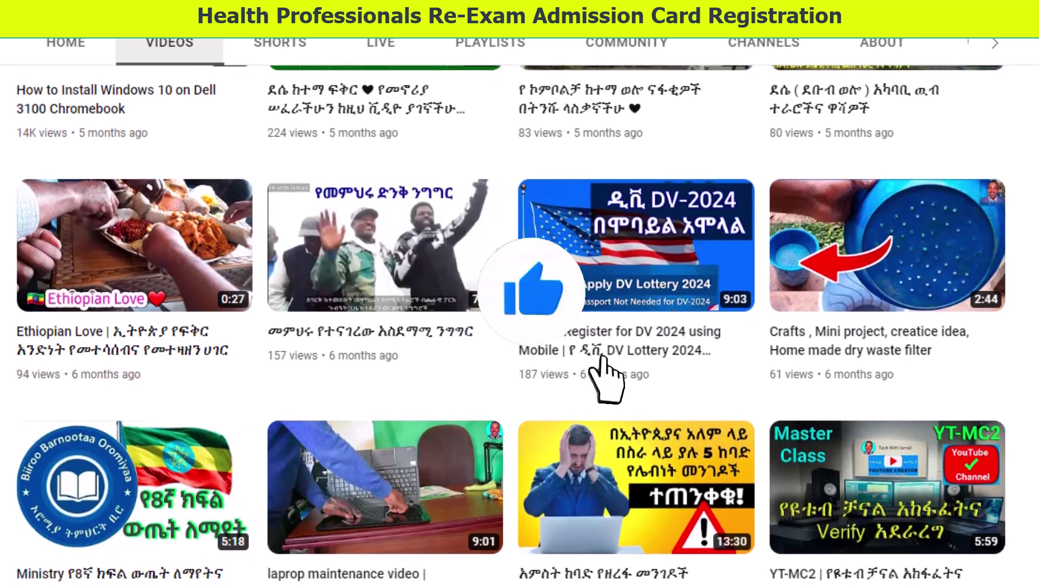
scroll(520, 325, down, 3)
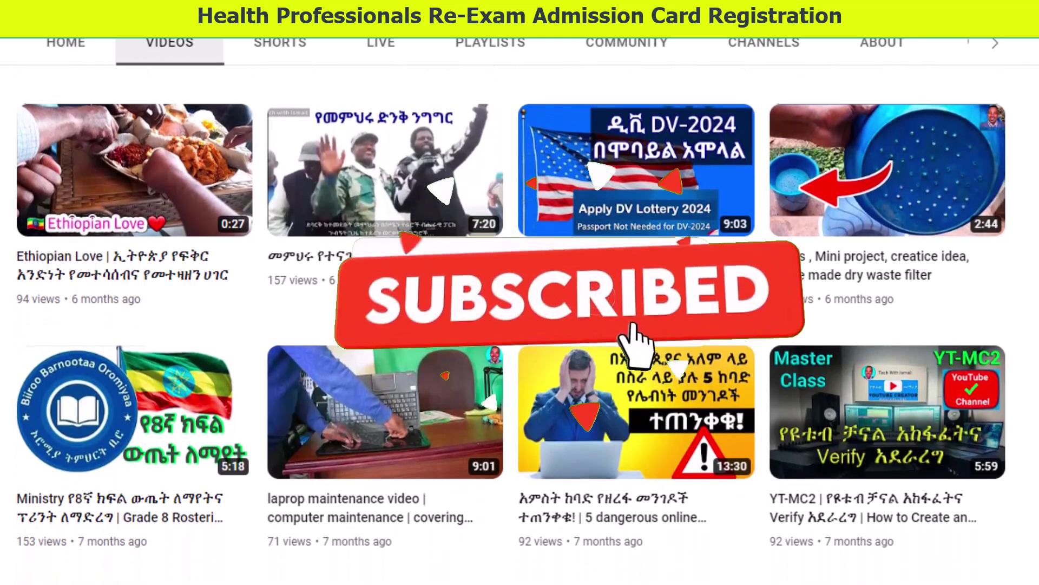
scroll(520, 325, down, 3)
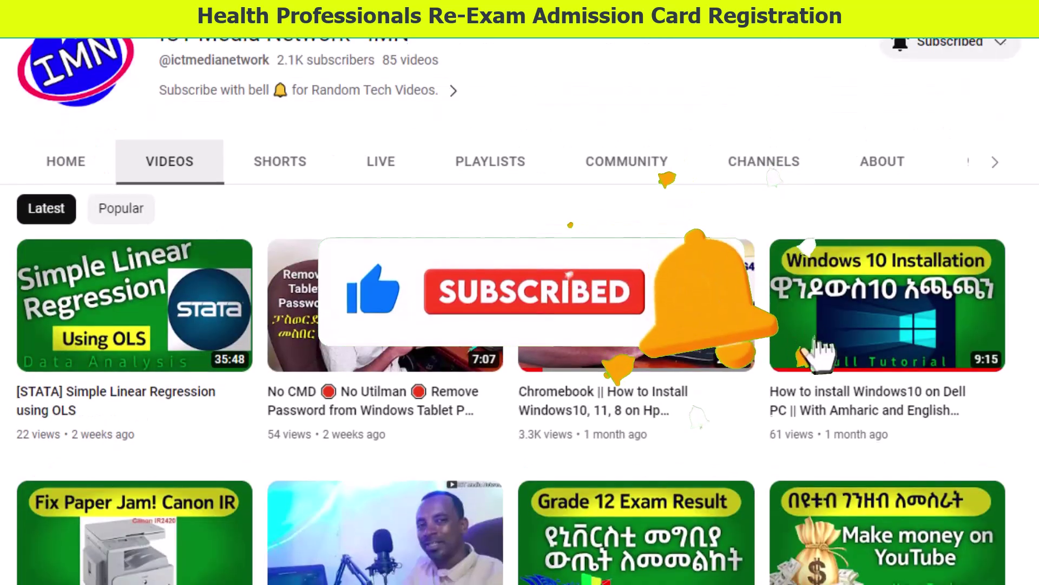
scroll(520, 325, down, 2)
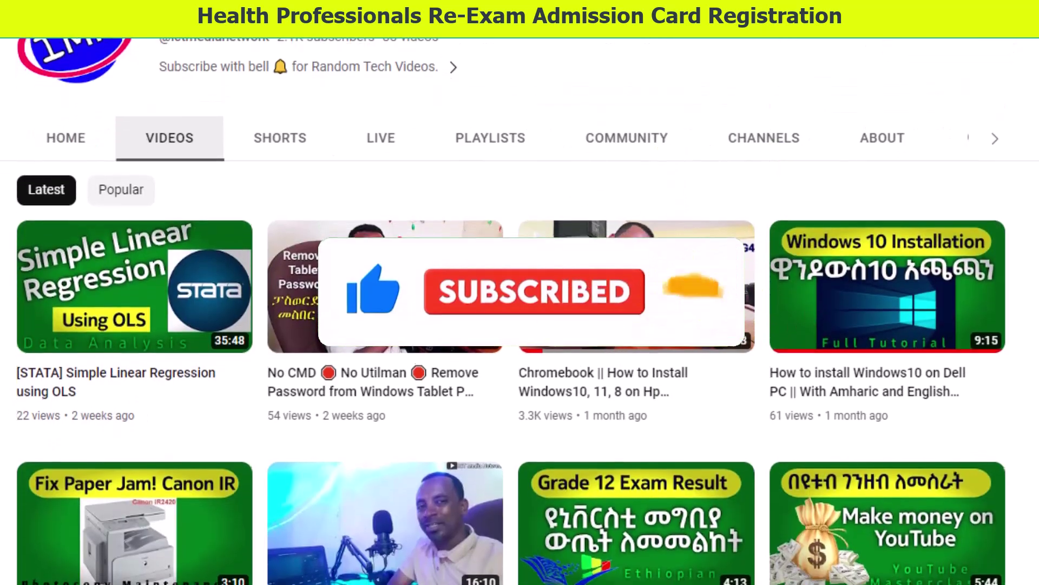
scroll(519, 325, down, 3)
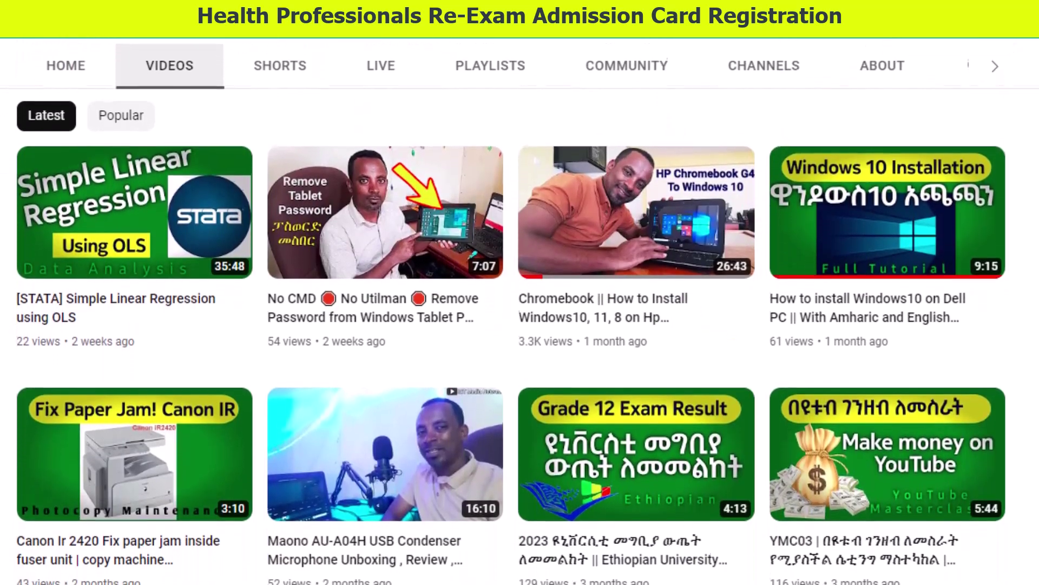
scroll(519, 325, down, 3)
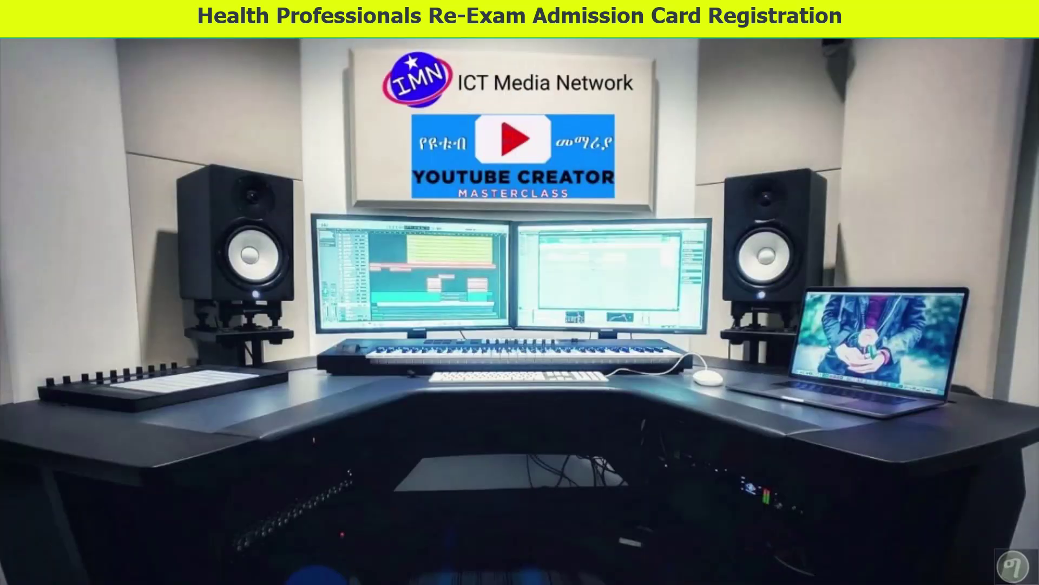
- Load hple.moh.gov.et in the incognito Chrome window
mouse_move(332, 580)
click(360, 529)
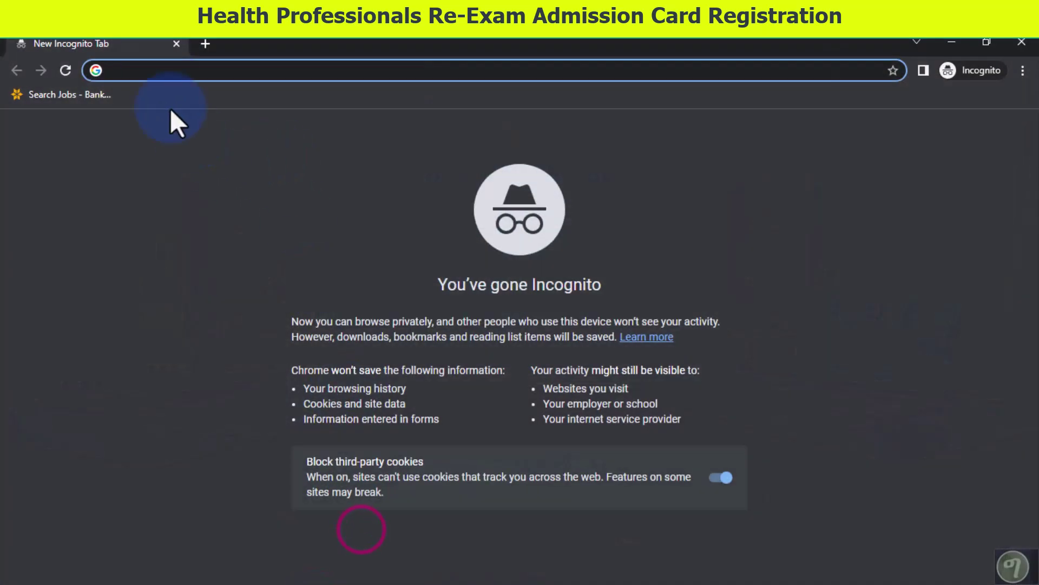
click(163, 68)
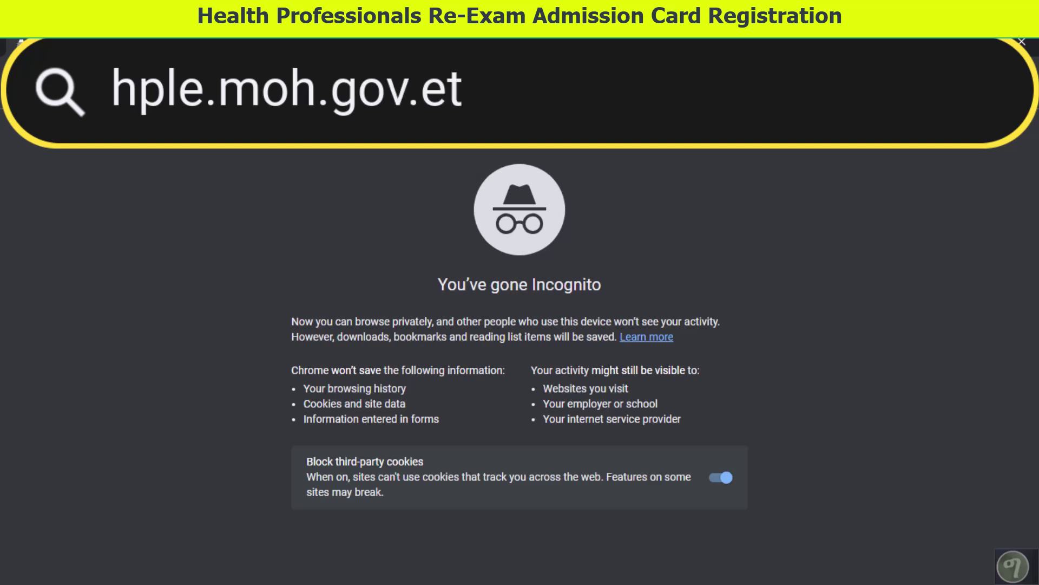
text(hp)
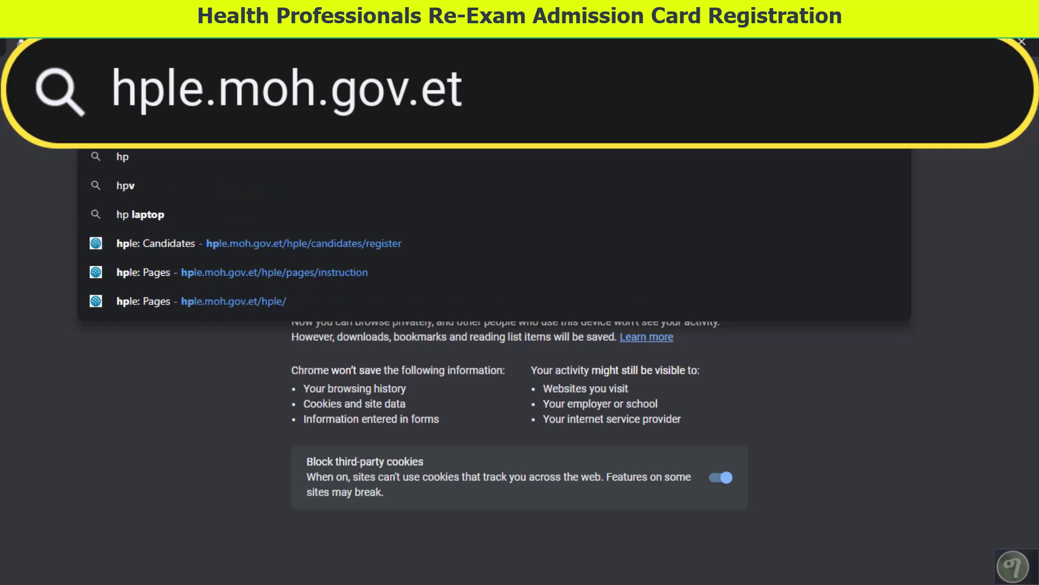
text(le.moh.gov.et)
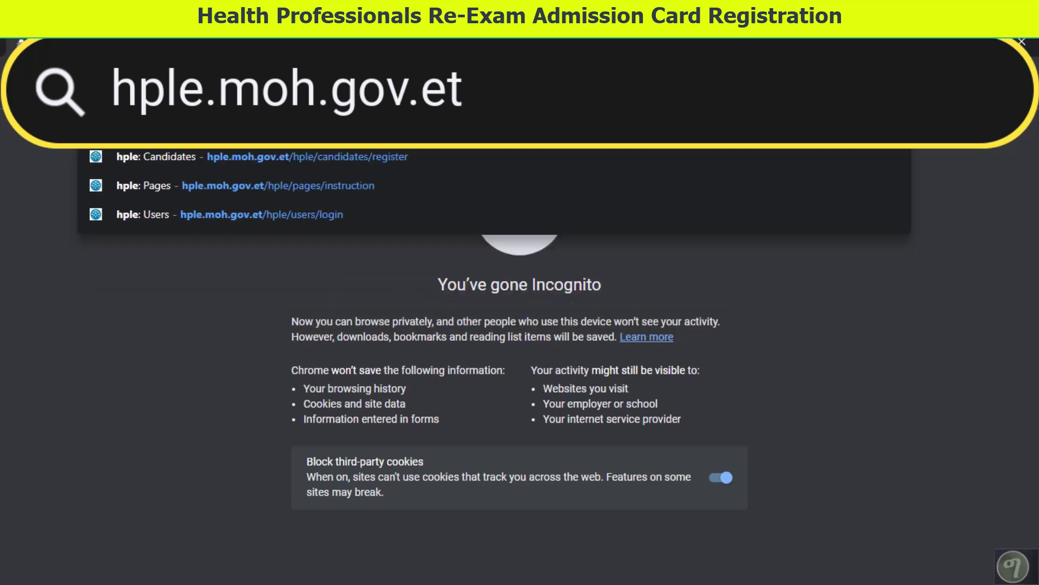
key(Return)
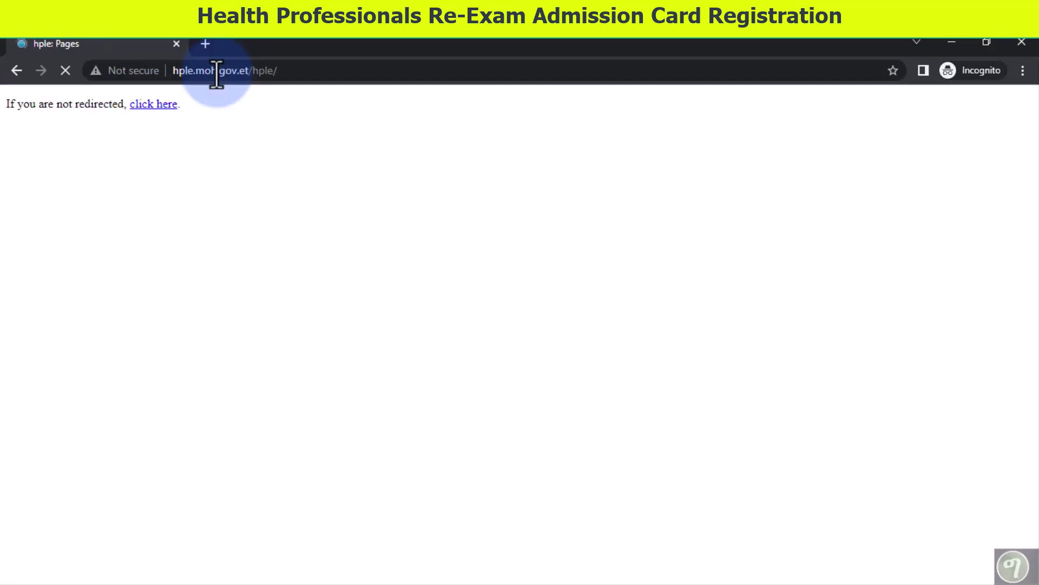
- Try signing in to the HPLE portal with the saved e-mail and a password
scroll(749, 328, down, 5)
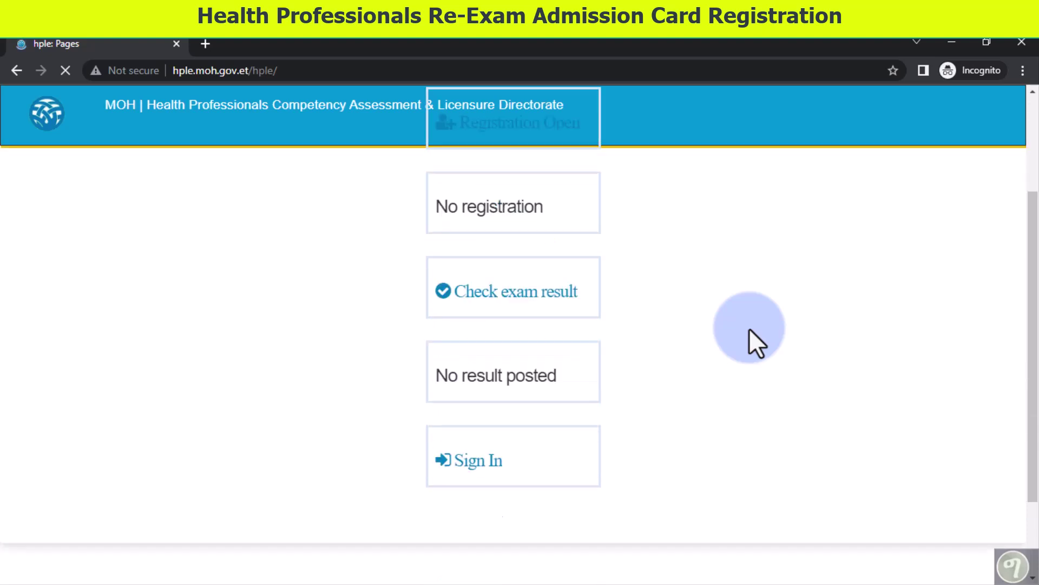
scroll(749, 328, up, 3)
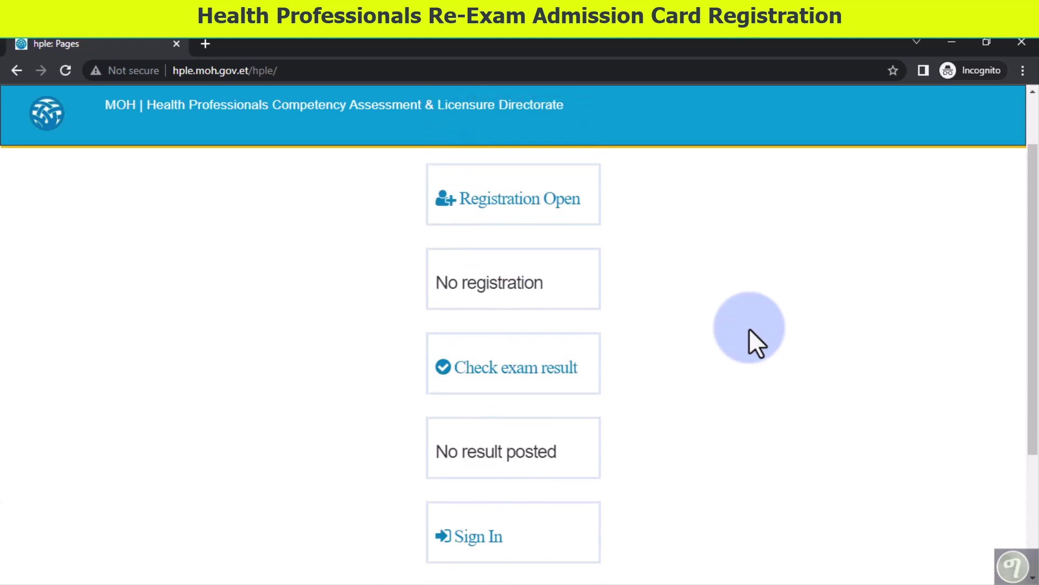
click(504, 528)
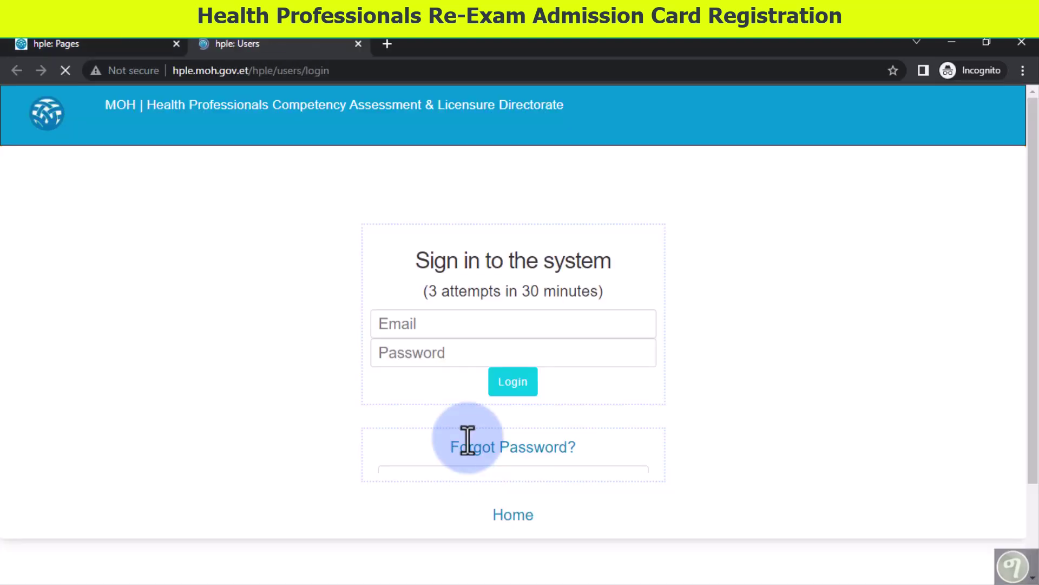
click(414, 331)
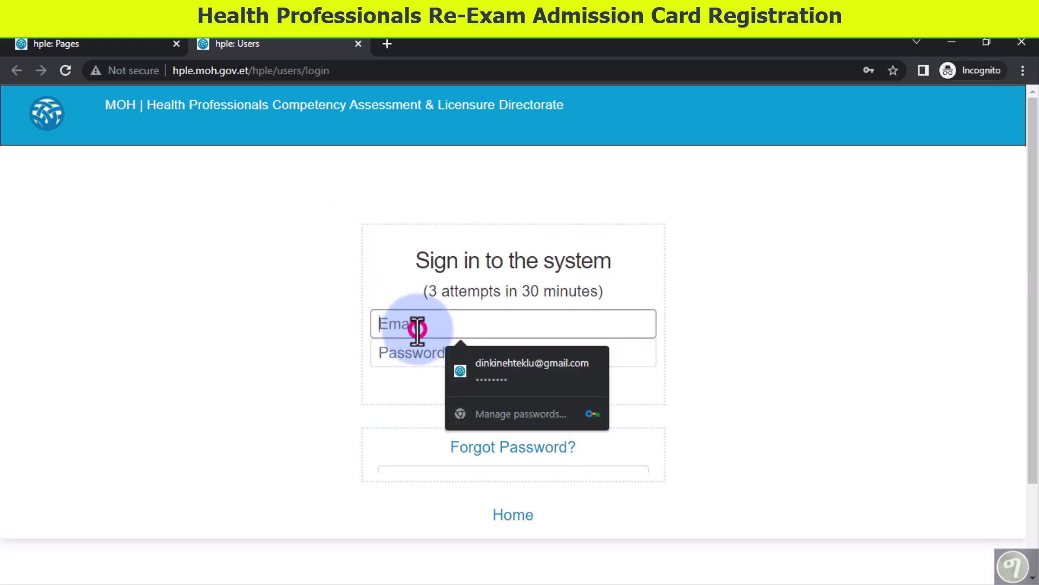
key(ctrl+v)
click(431, 355)
text(••••)
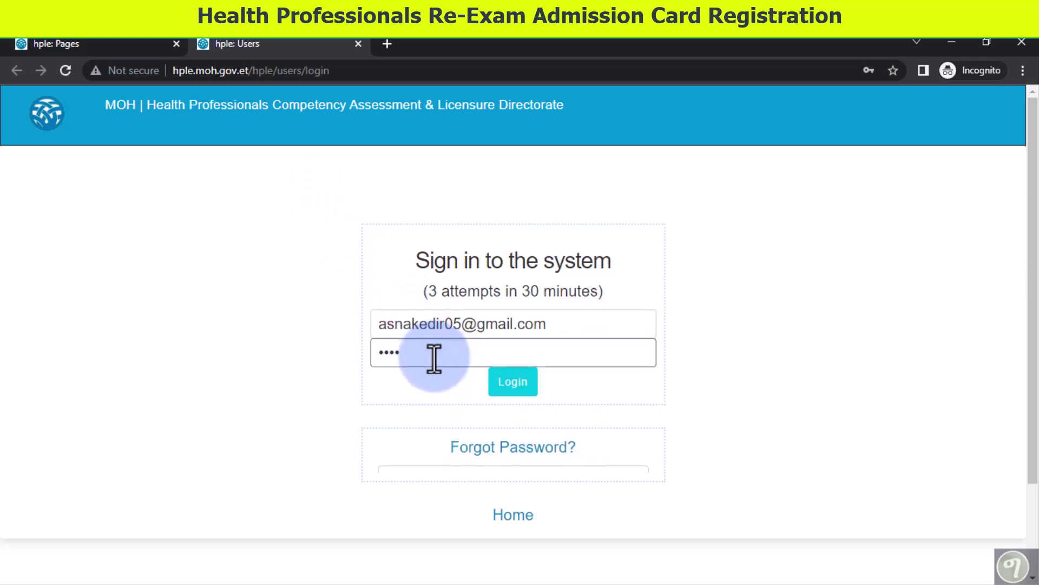
click(502, 383)
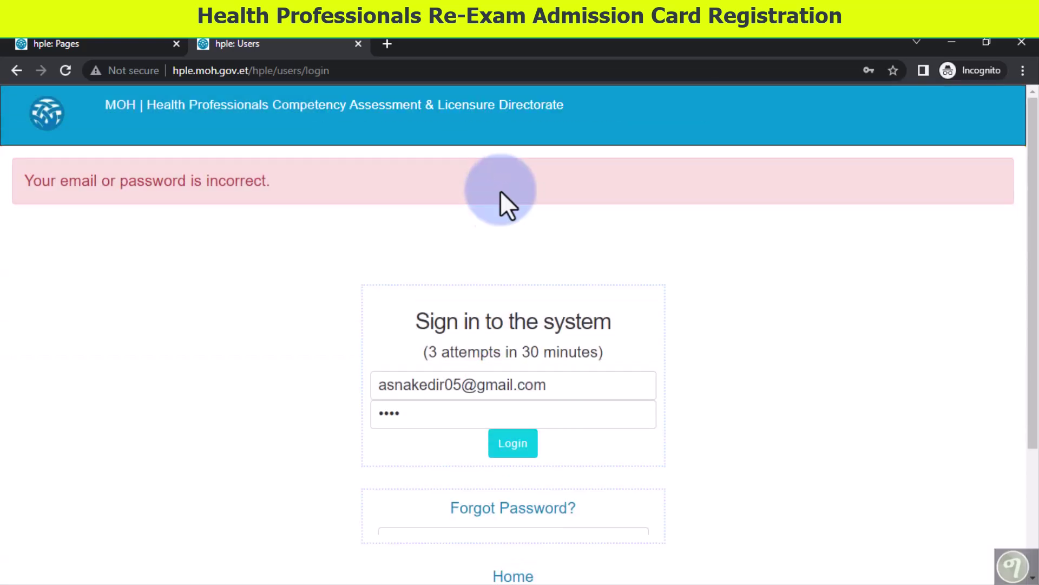
- Select the rejected password entry, then head back to the portal home page
double_click(430, 417)
click(371, 283)
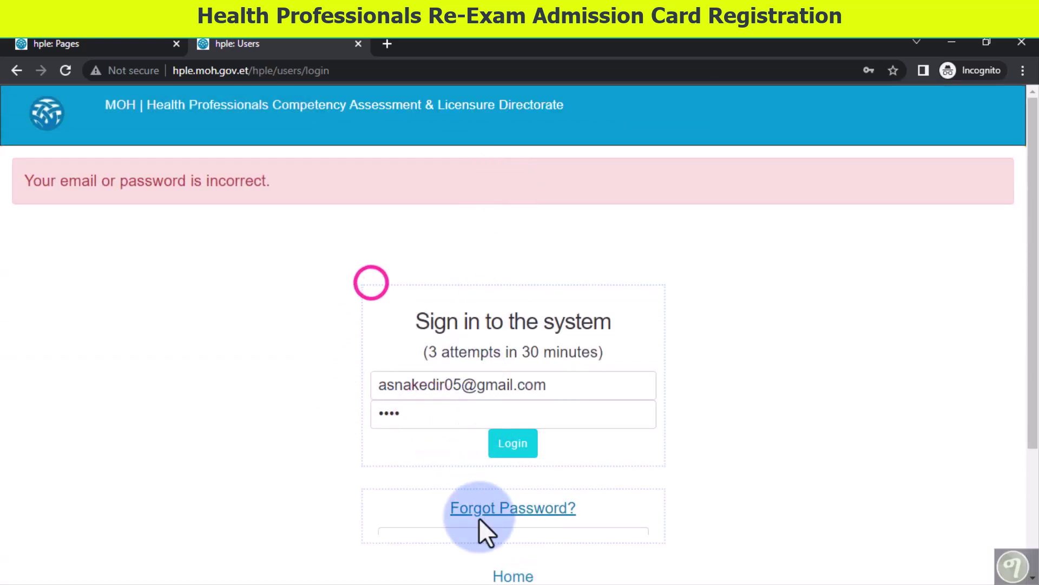
click(508, 576)
- From the portal home page, open the re-exam Registration Open instructions and read through them
click(346, 274)
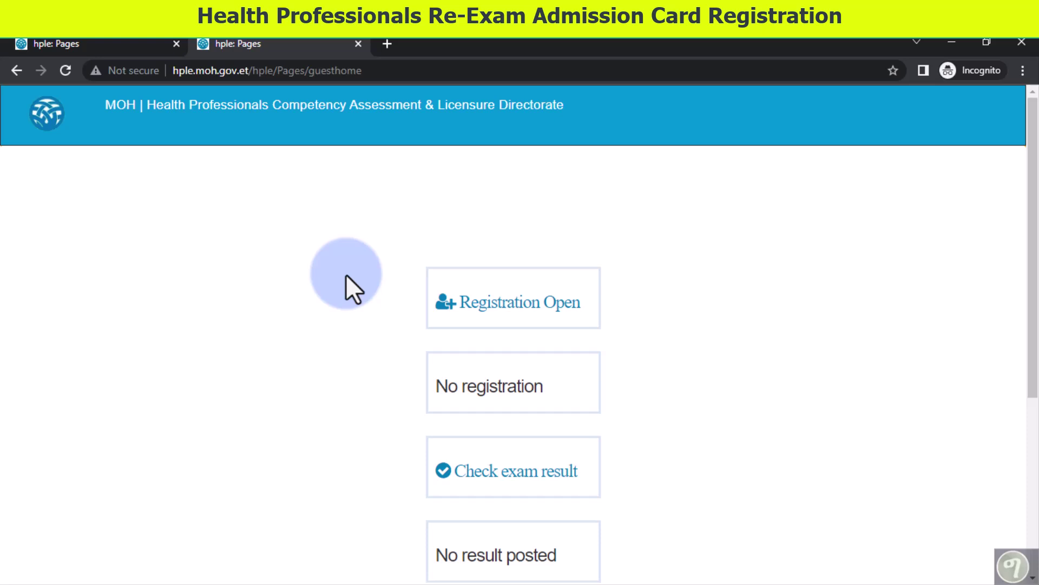
scroll(374, 368, down, 3)
scroll(412, 351, up, 3)
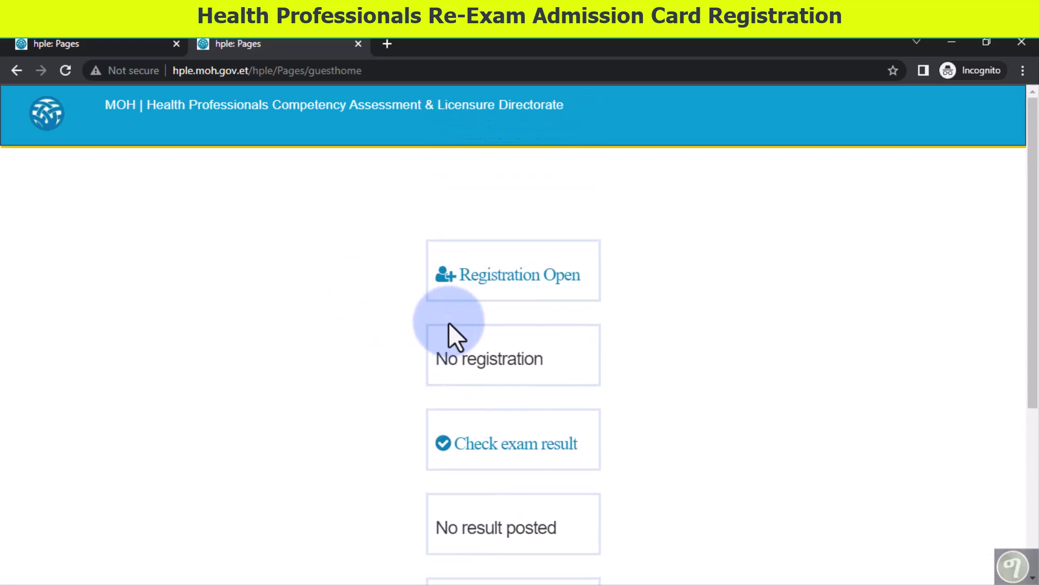
click(534, 282)
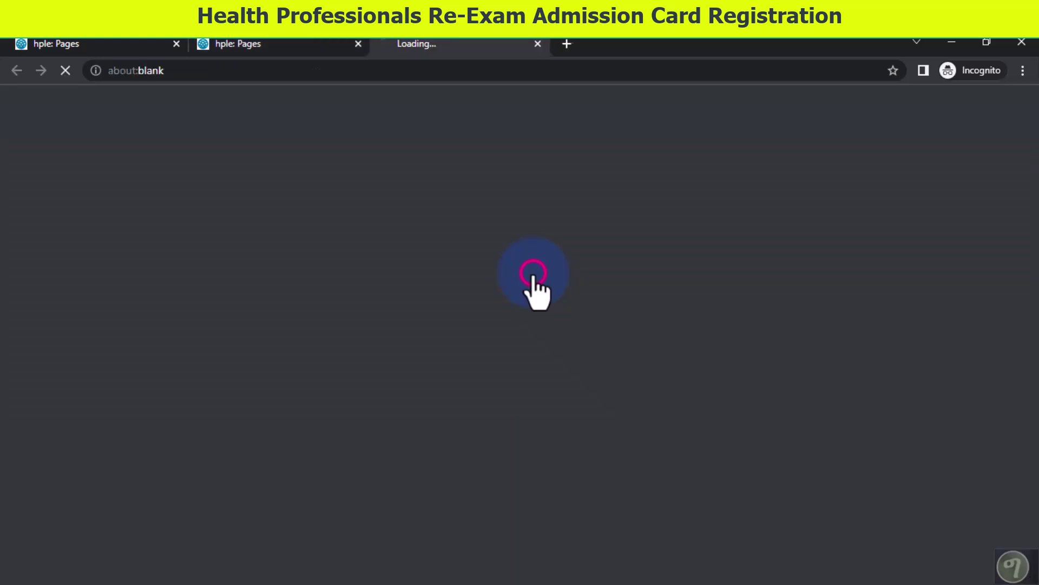
scroll(550, 361, down, 15)
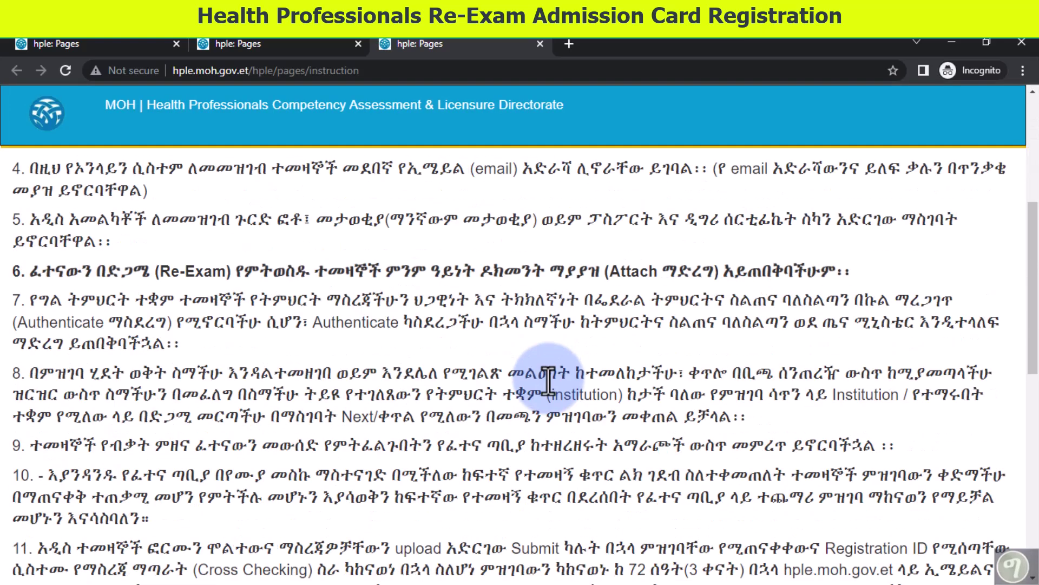
scroll(548, 379, up, 9)
scroll(548, 379, up, 6)
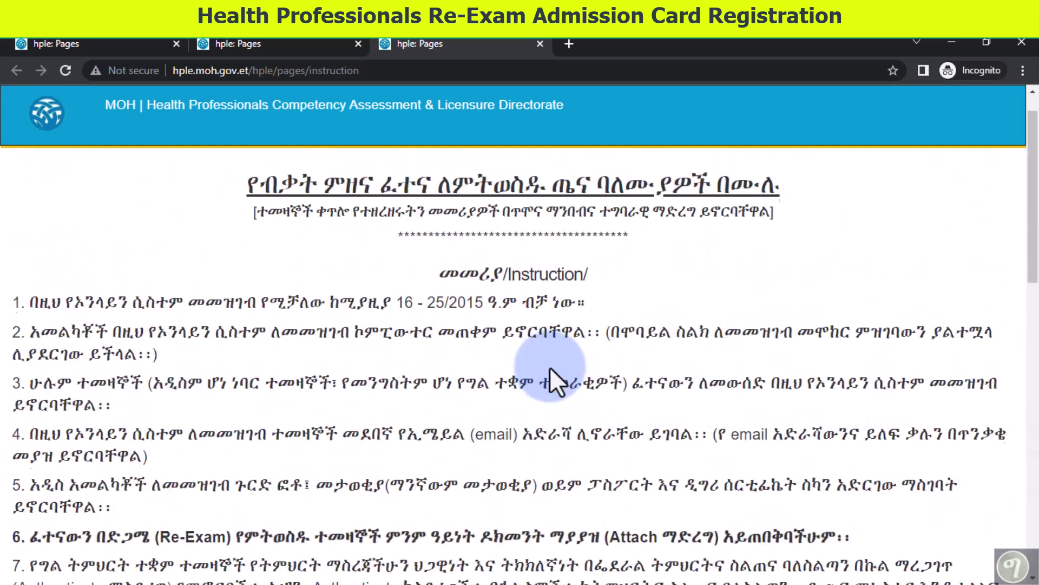
scroll(550, 373, down, 15)
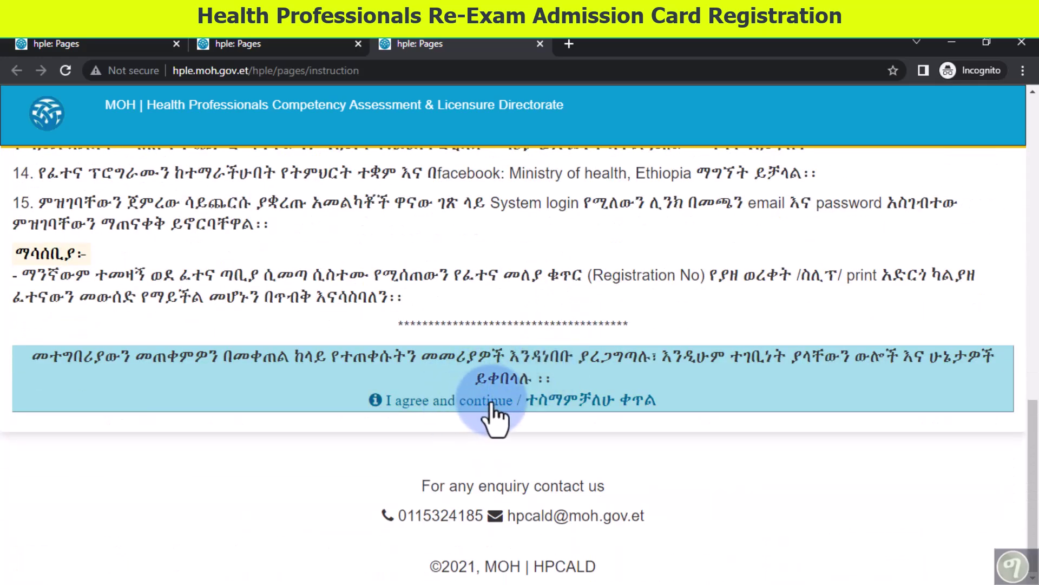
- Accept the instructions and enter the candidate's first, father and grandfather names
click(503, 401)
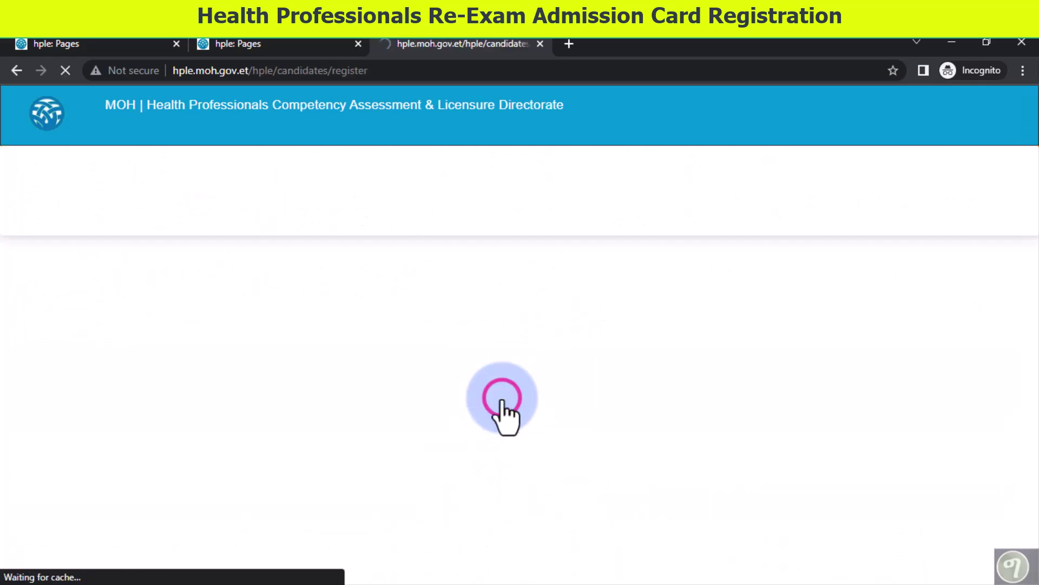
scroll(504, 417, down, 3)
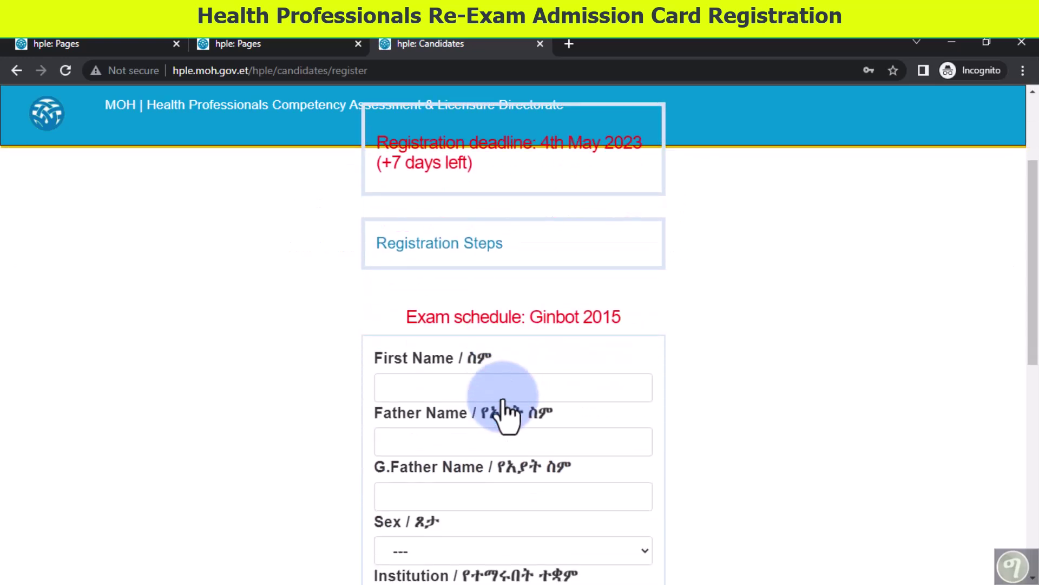
click(519, 379)
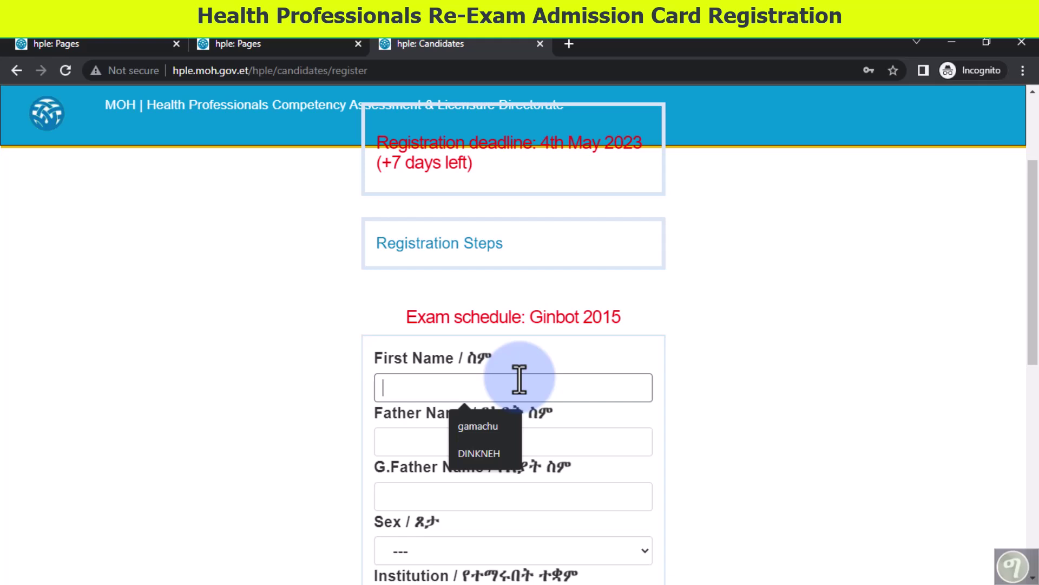
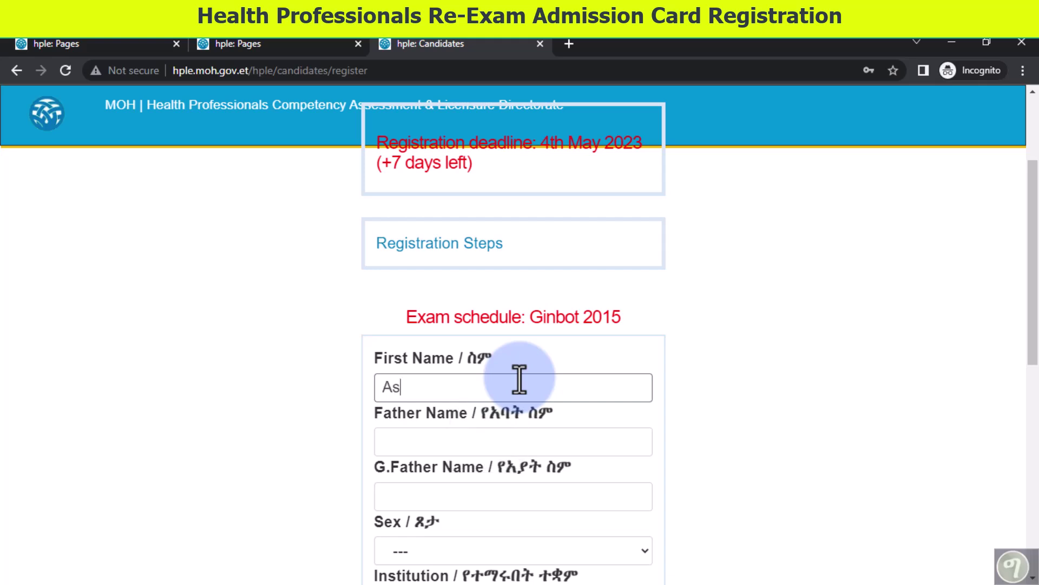
click(449, 443)
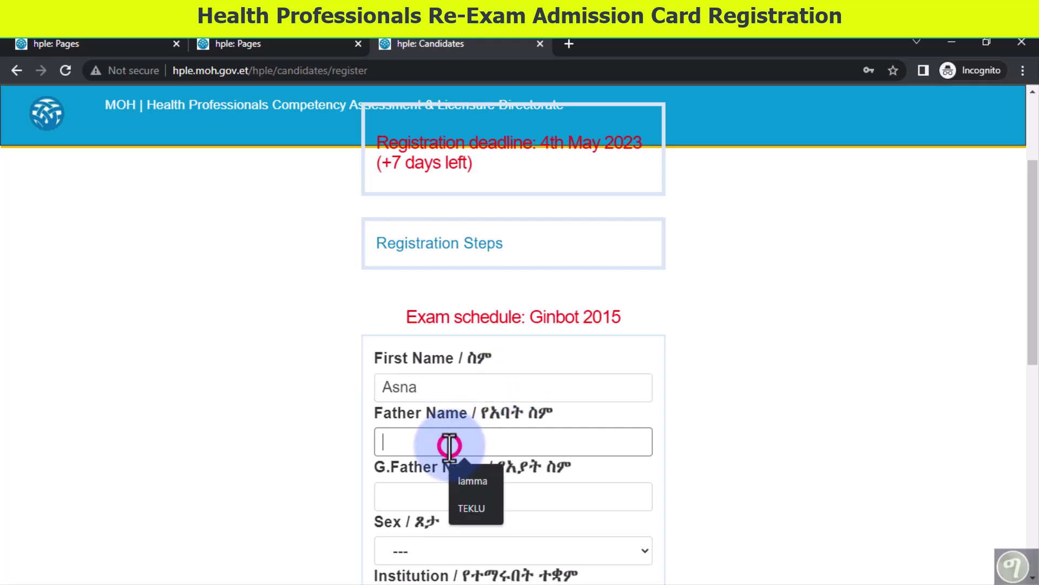
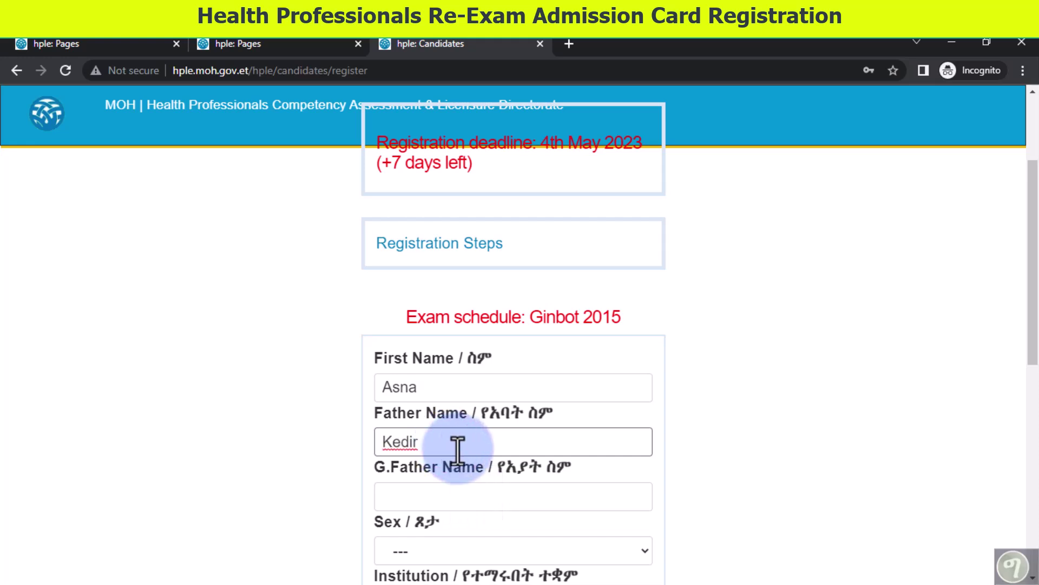
click(433, 499)
text(Hu)
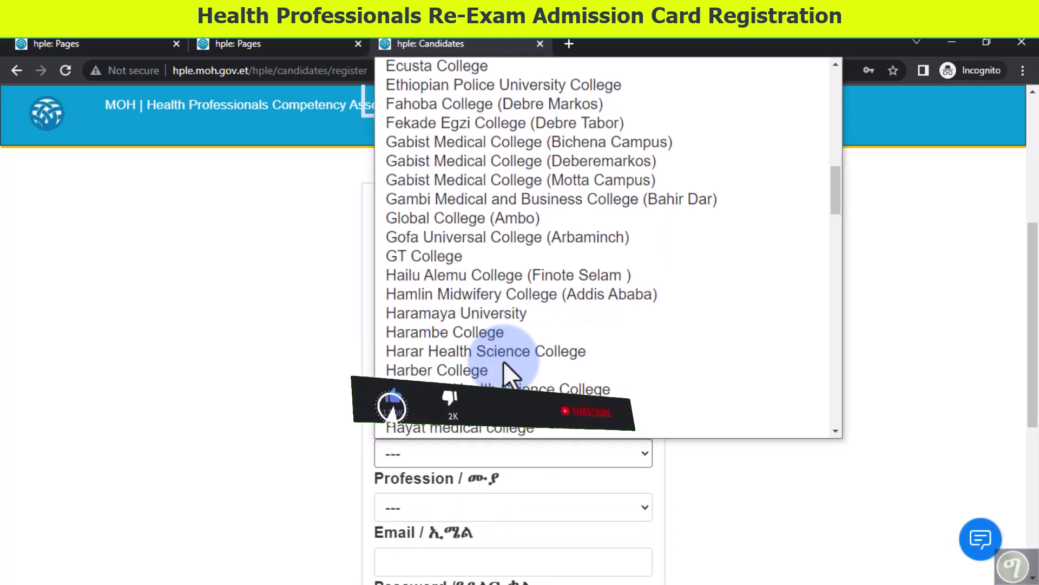
- Choose Rift Valley University (Jimma Campus) as institution and Nursing as profession
scroll(504, 362, down, 10)
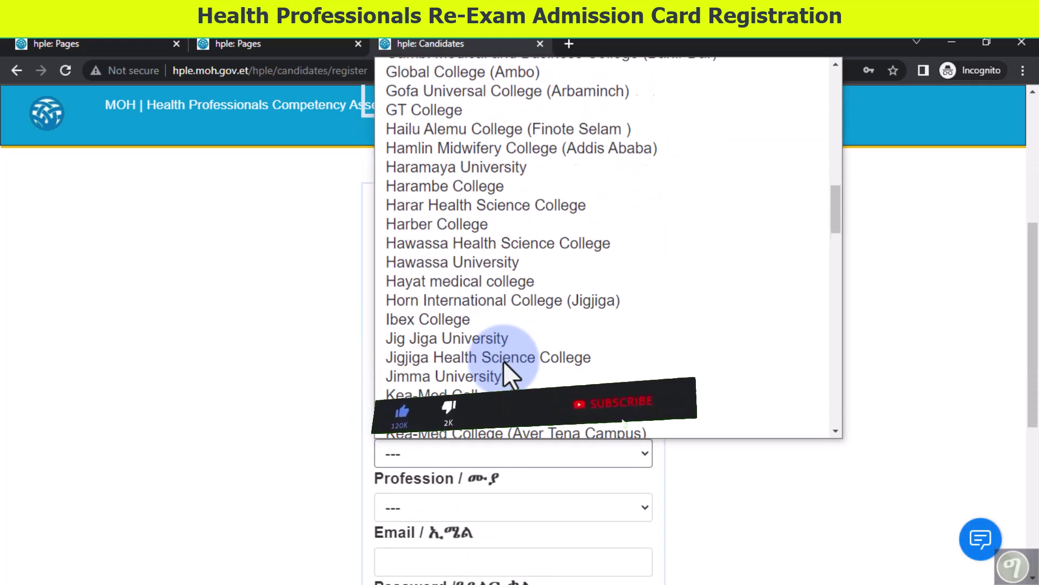
scroll(504, 361, down, 3)
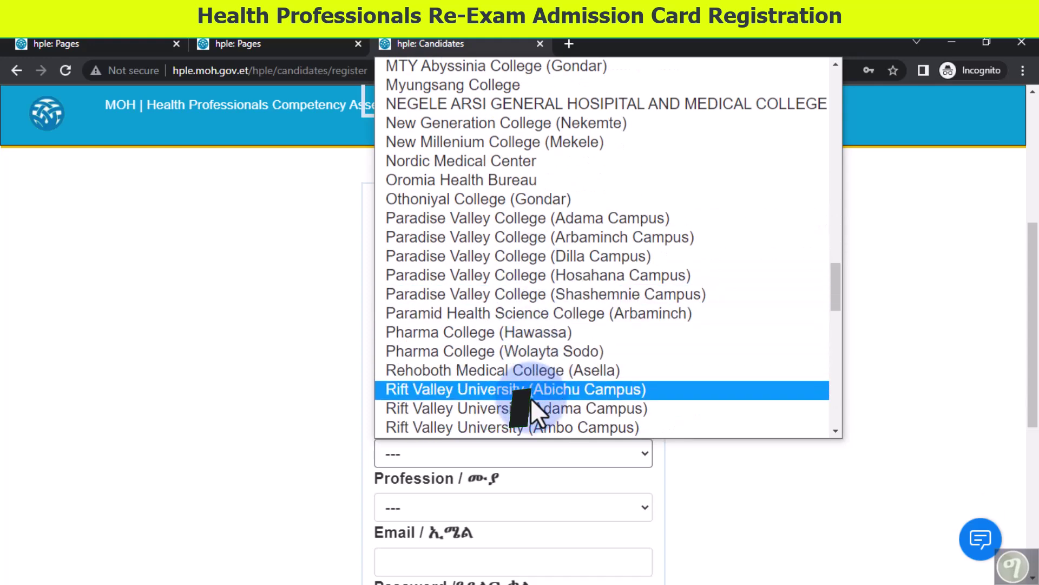
click(522, 427)
click(509, 431)
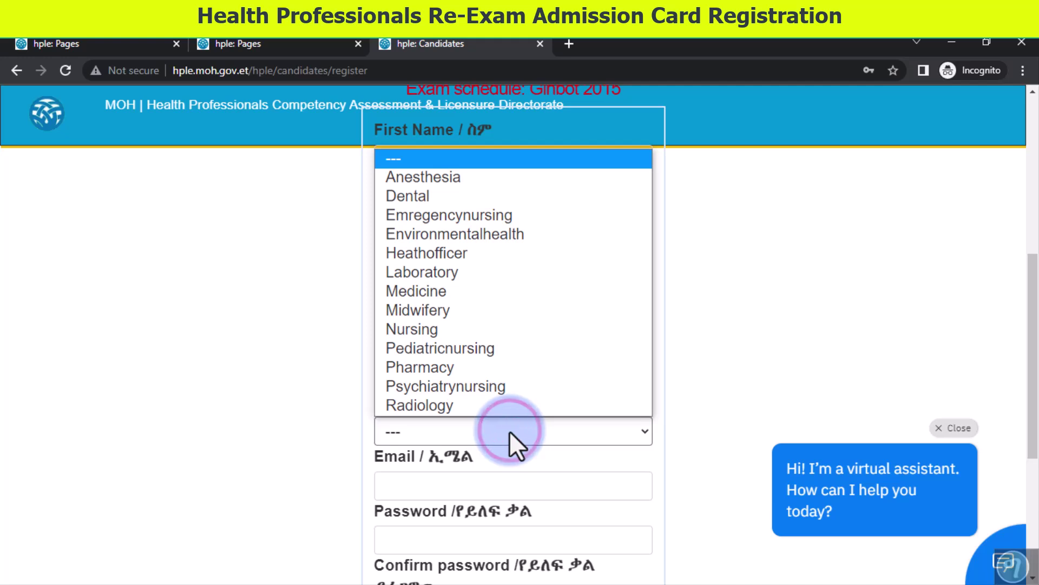
click(506, 326)
- Enter the candidate's e-mail address in the registration form
click(442, 490)
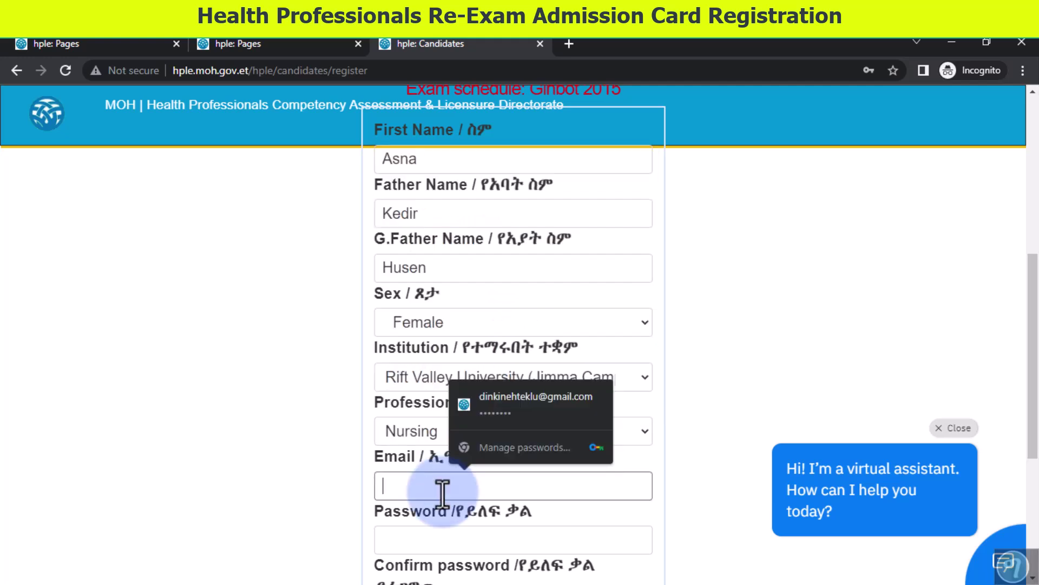
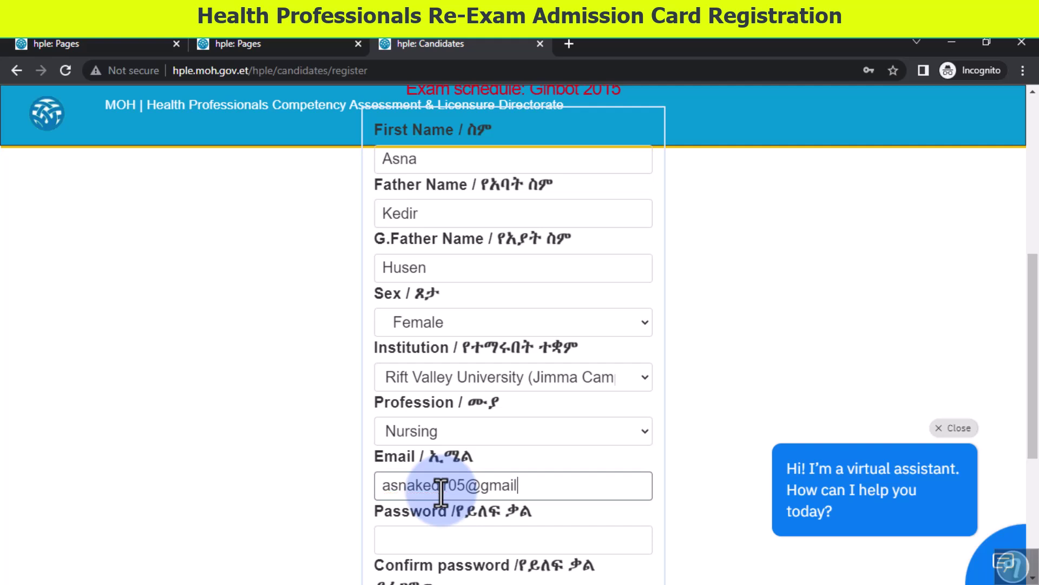
scroll(425, 495, down, 1)
- Enter the account password and repeat it in Confirm password
click(421, 464)
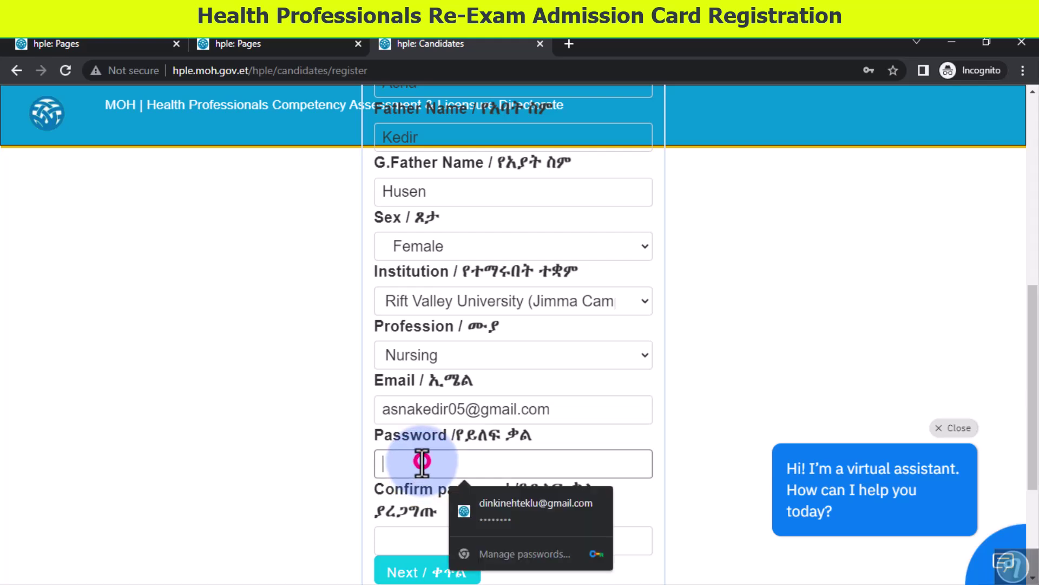
scroll(422, 463, down, 1)
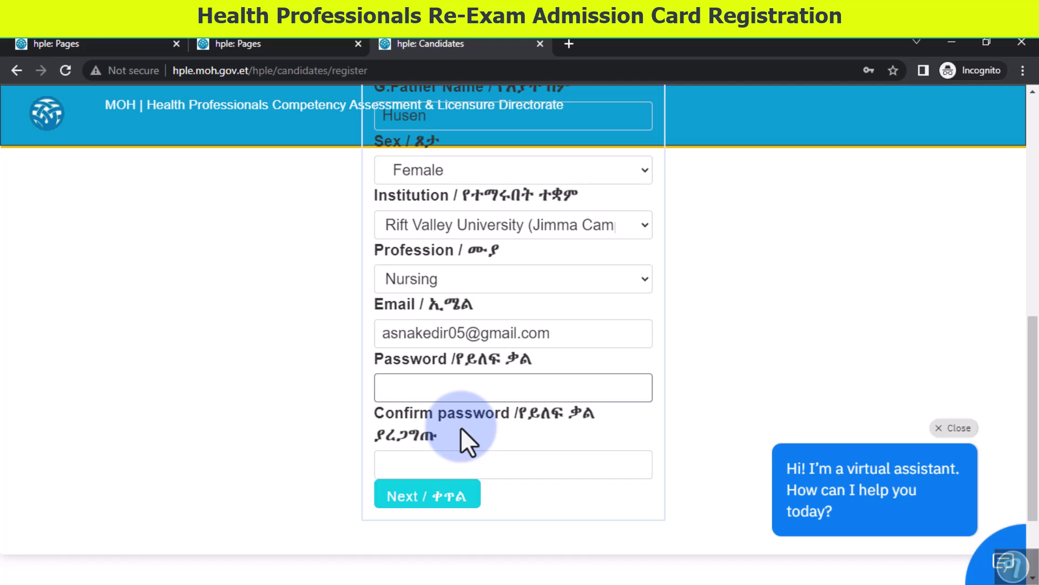
text(1234567890)
click(453, 463)
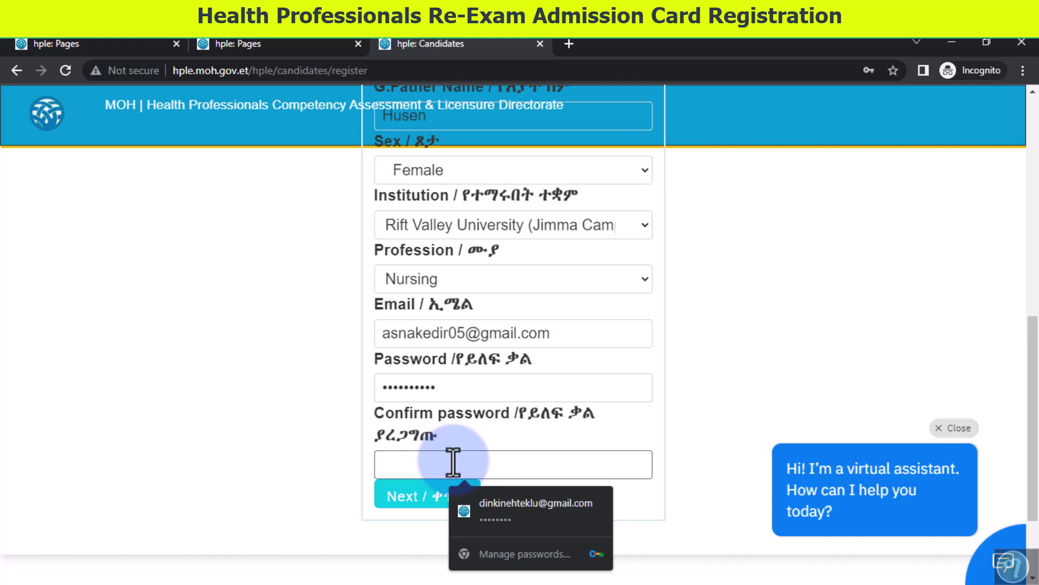
text(12345)
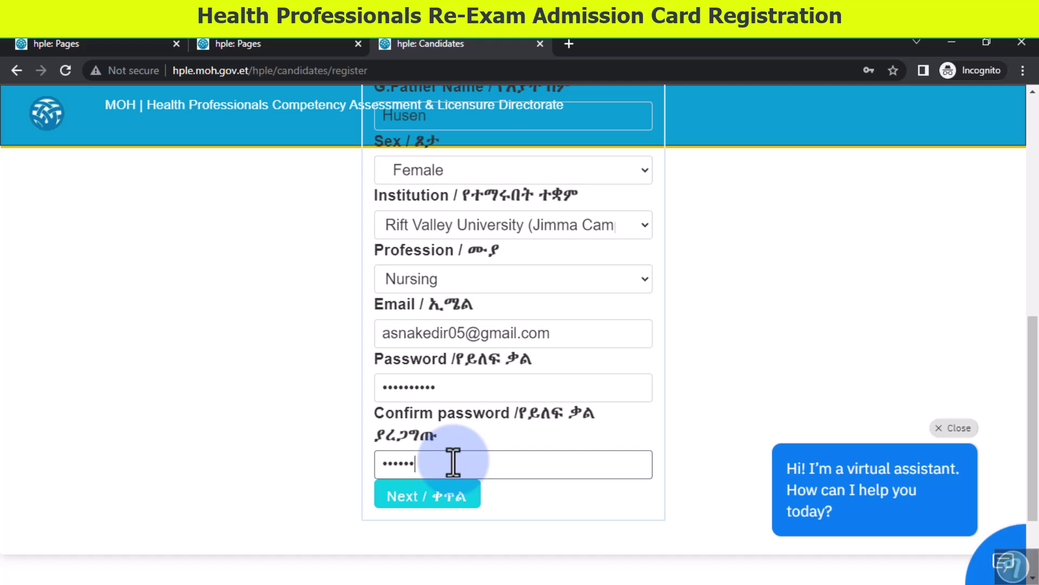
text(67890)
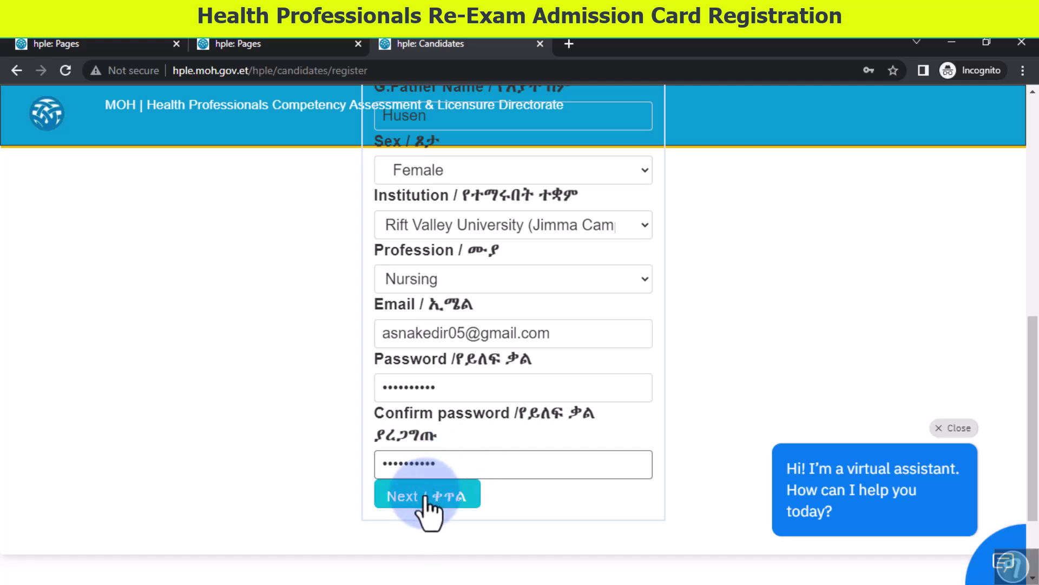
scroll(453, 346, down, 2)
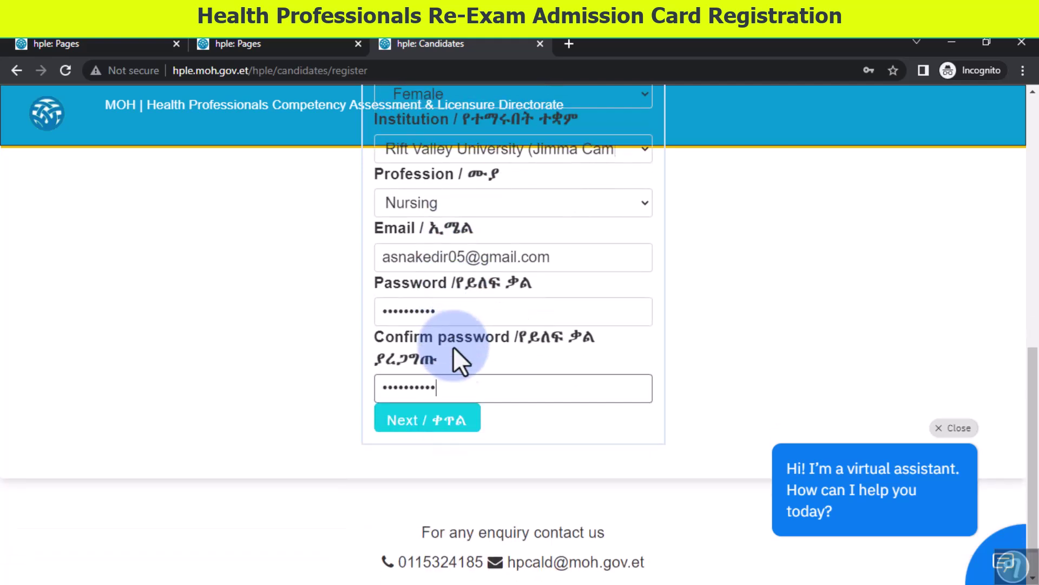
click(446, 311)
click(453, 385)
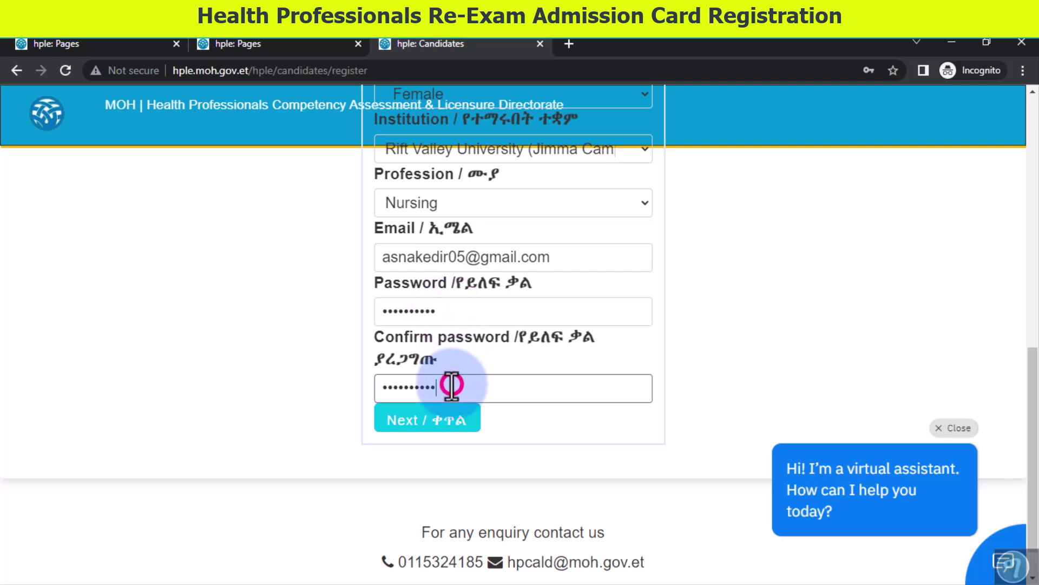
- Submit the completed registration form with Next
click(450, 427)
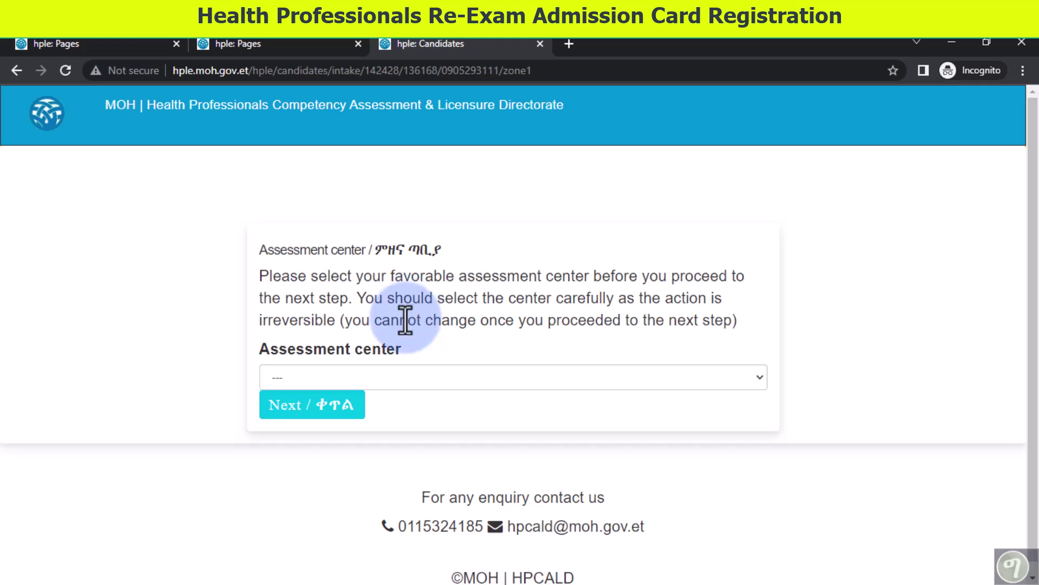
- Go back to the registration form and correct the grandfather name spelling by adding an 's'
click(17, 71)
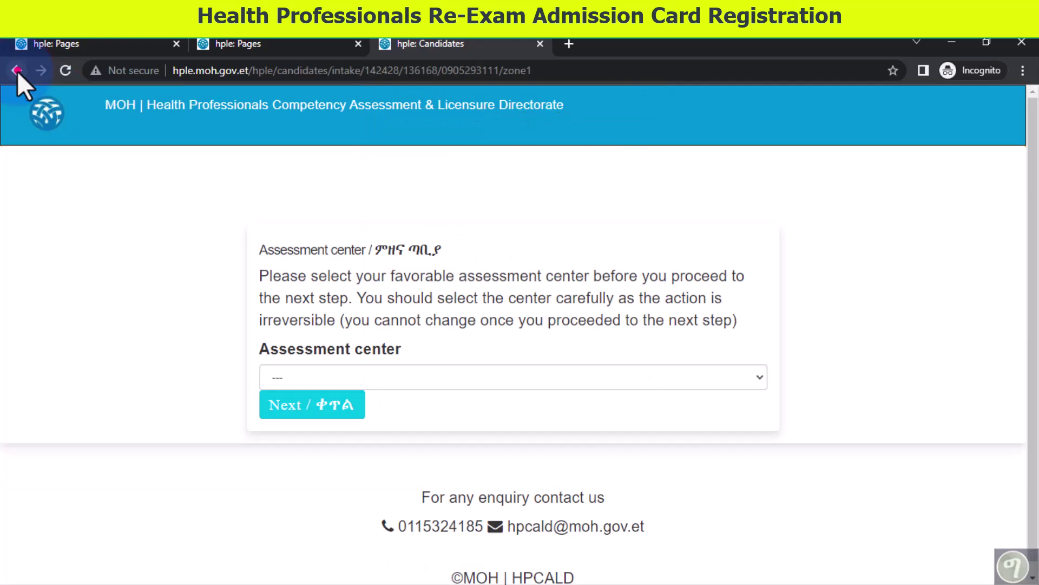
click(18, 71)
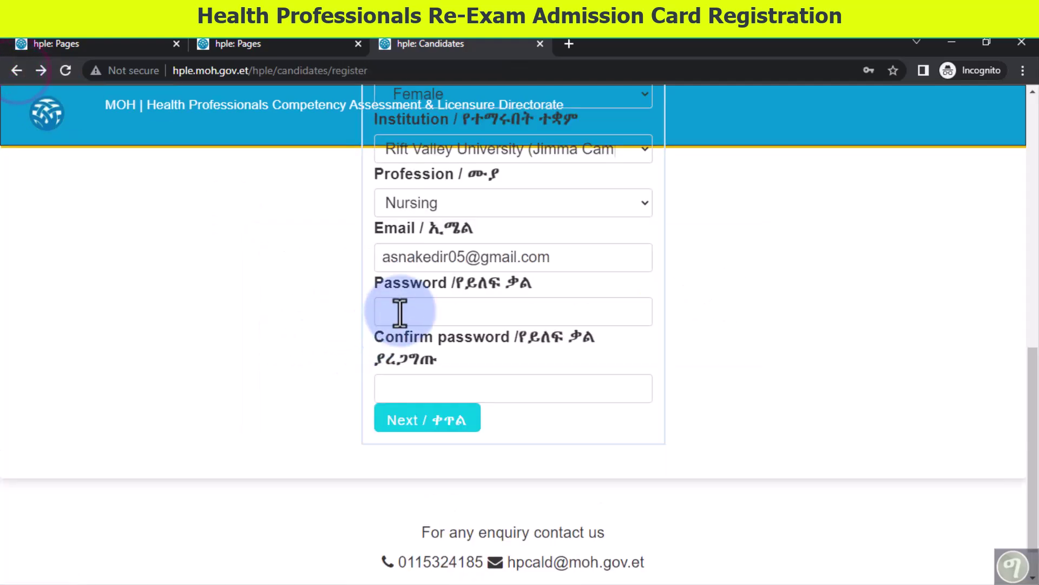
scroll(433, 271, up, 5)
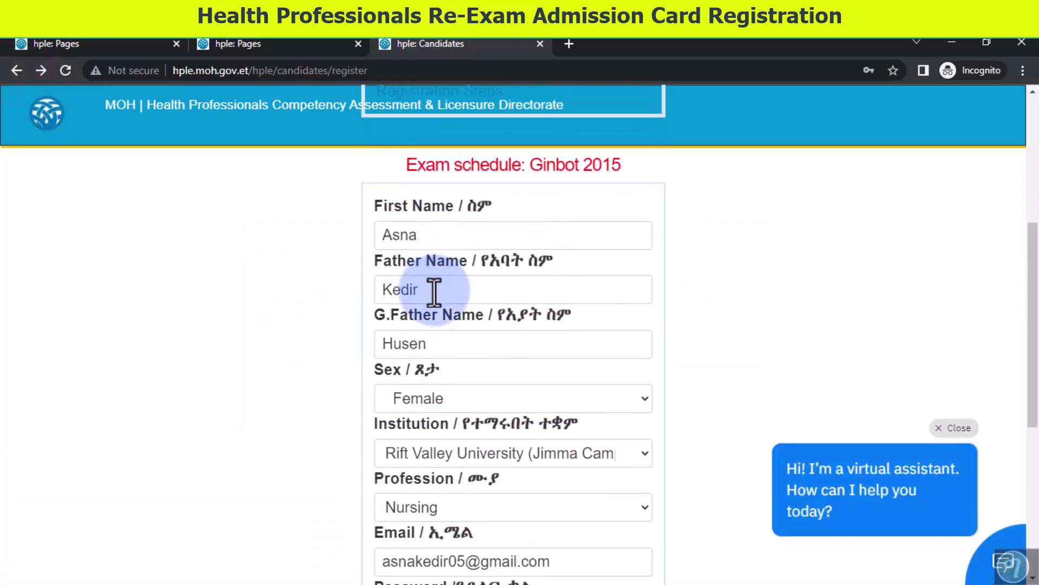
scroll(441, 322, down, 2)
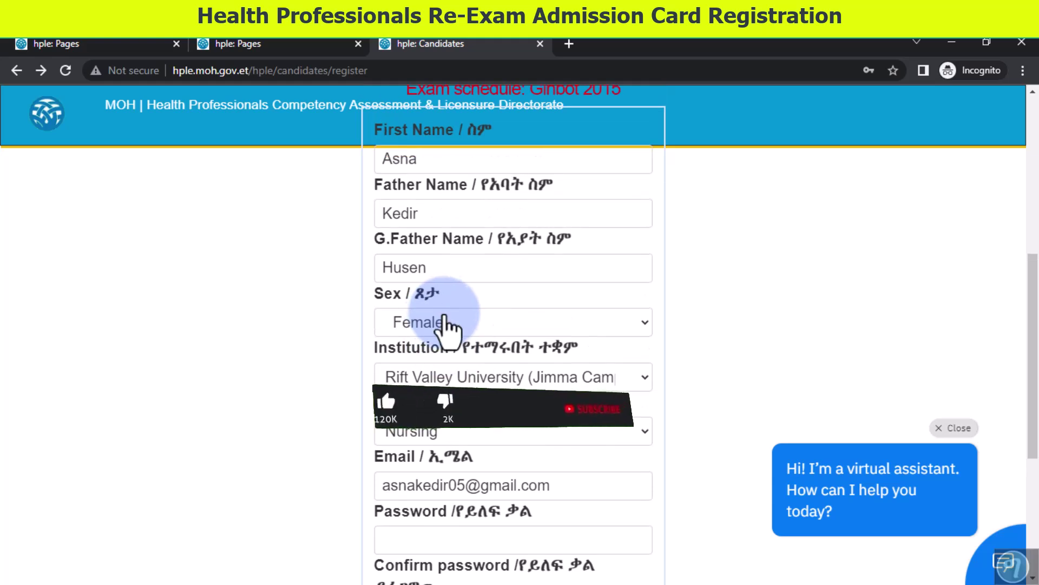
scroll(457, 292, up, 2)
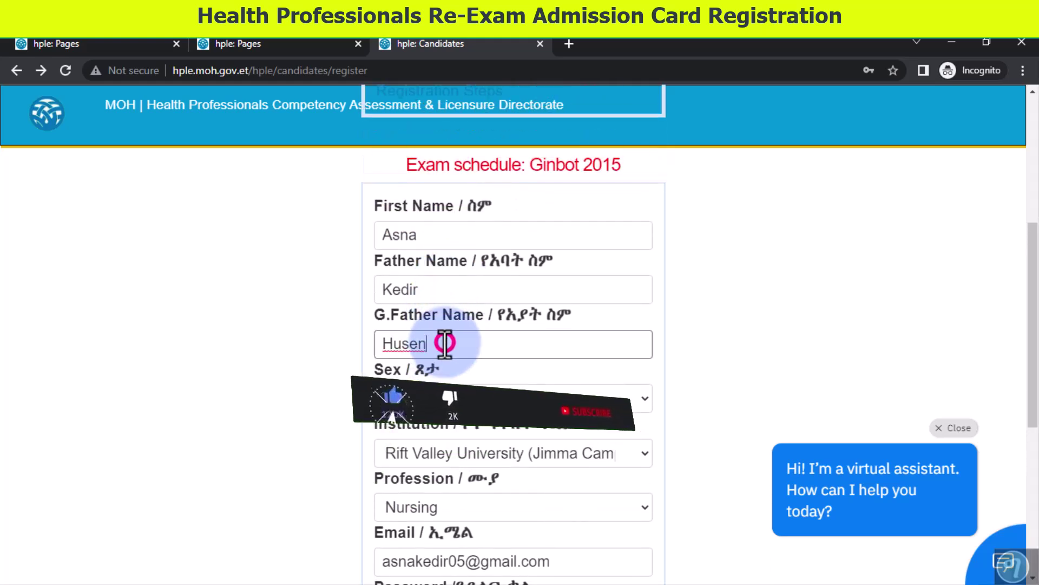
drag(439, 349, 368, 346)
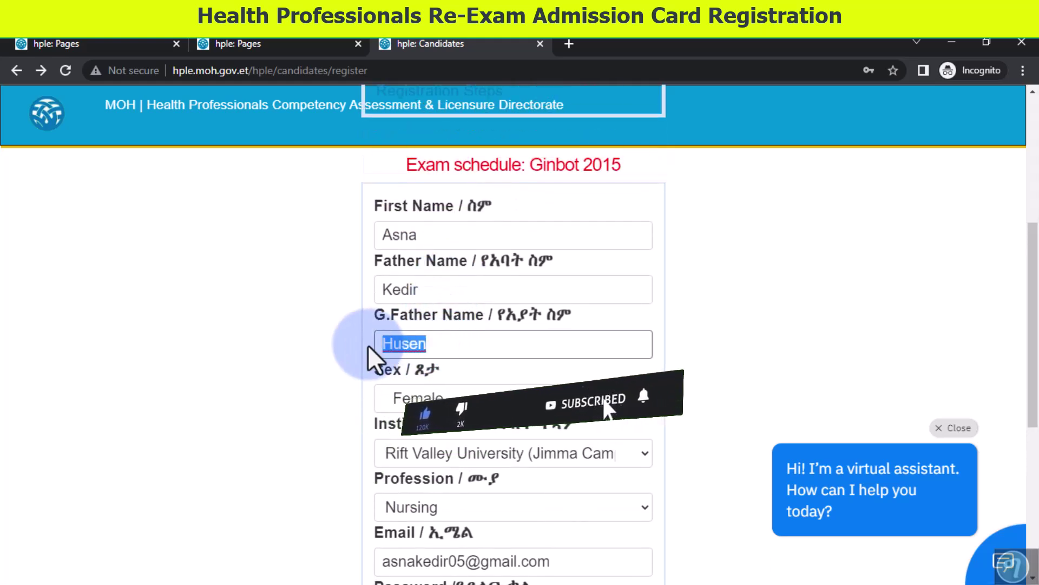
click(460, 346)
click(410, 349)
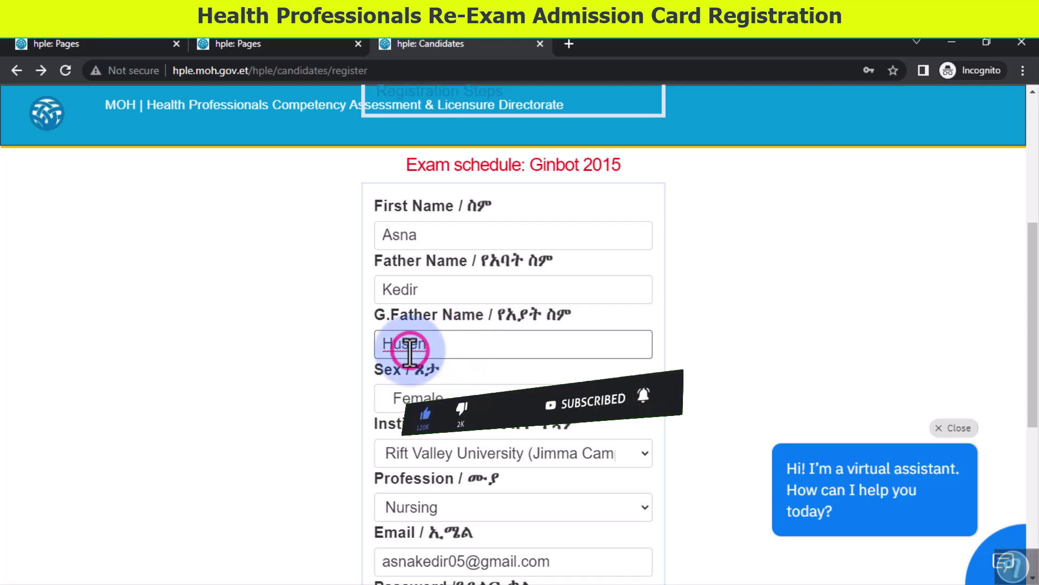
text(s)
click(286, 367)
- Start re-entering the password, then dismiss the alert on the reloaded page
scroll(286, 367, down, 5)
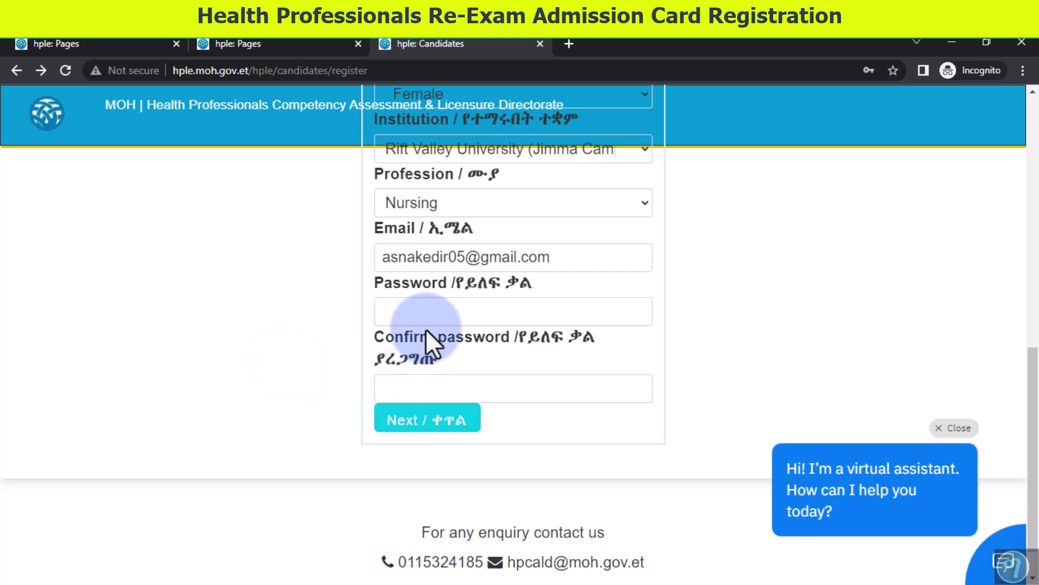
click(427, 304)
text(a)
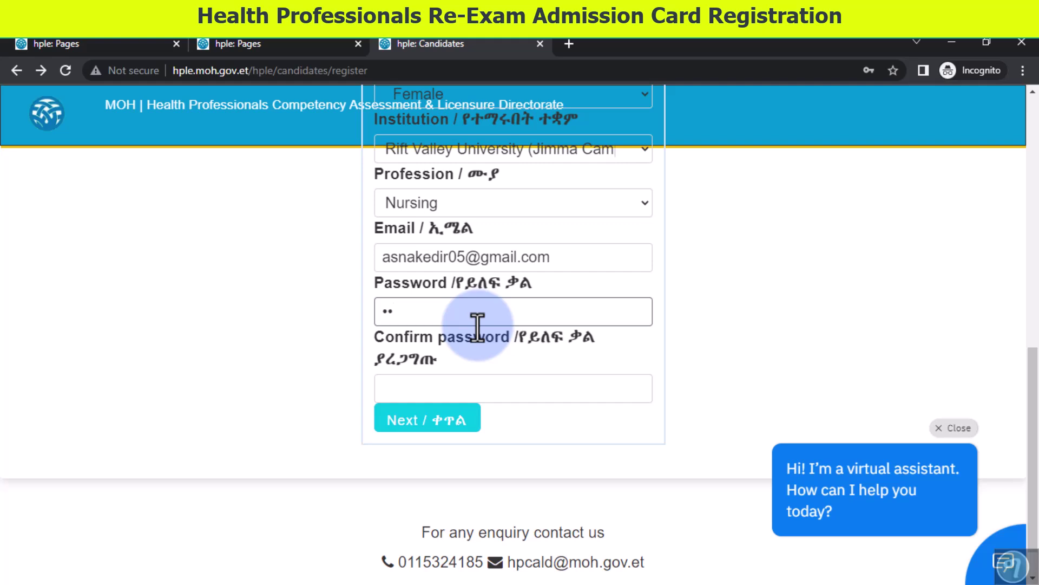
click(659, 201)
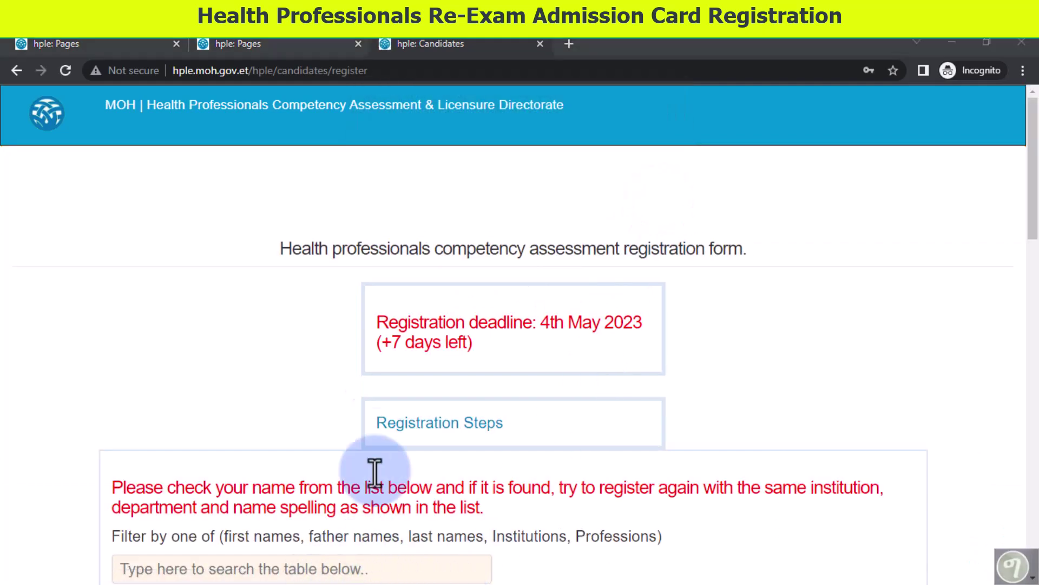
- Scroll the Suggested candidate list down to the candidate's own row
click(360, 90)
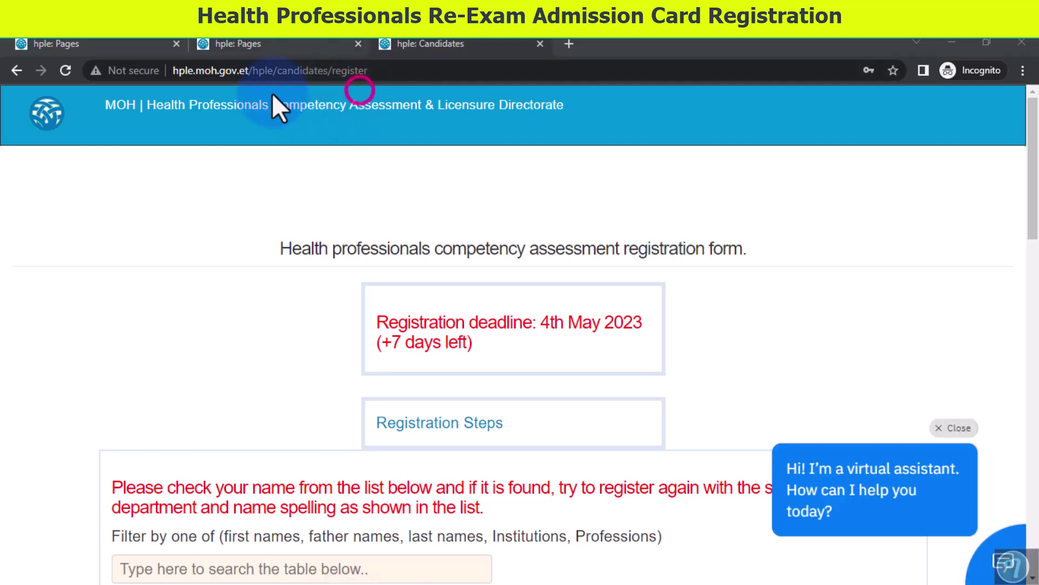
click(239, 93)
scroll(295, 375, down, 5)
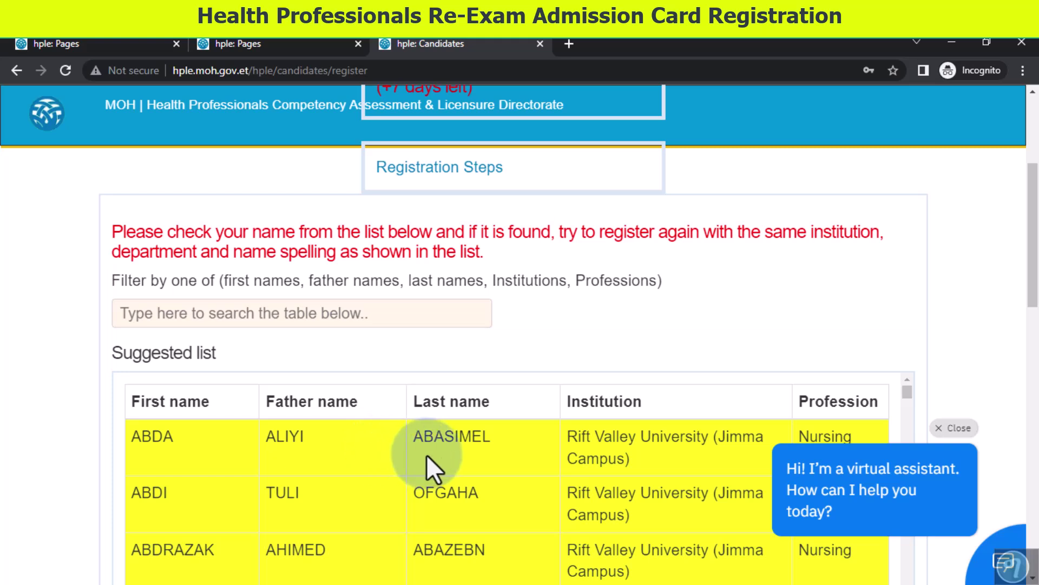
click(606, 445)
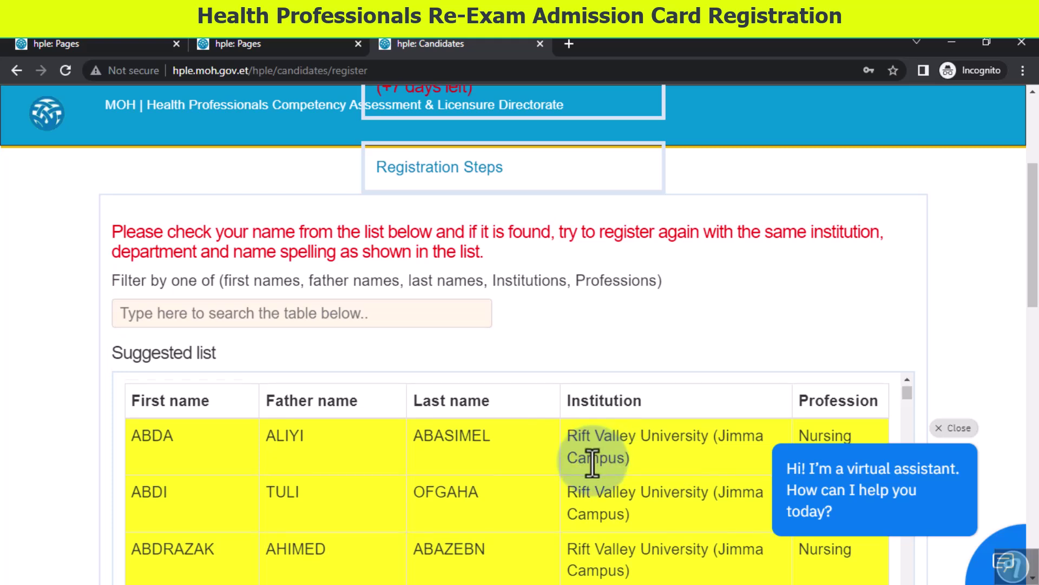
scroll(593, 463, down, 1)
scroll(592, 461, down, 1)
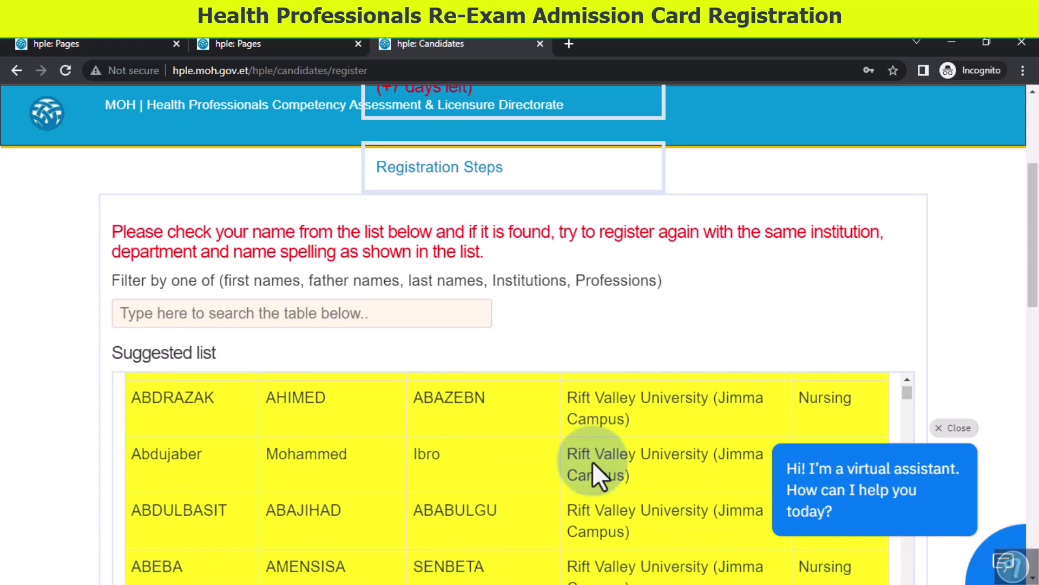
scroll(592, 461, up, 3)
scroll(349, 510, down, 3)
scroll(214, 517, down, 5)
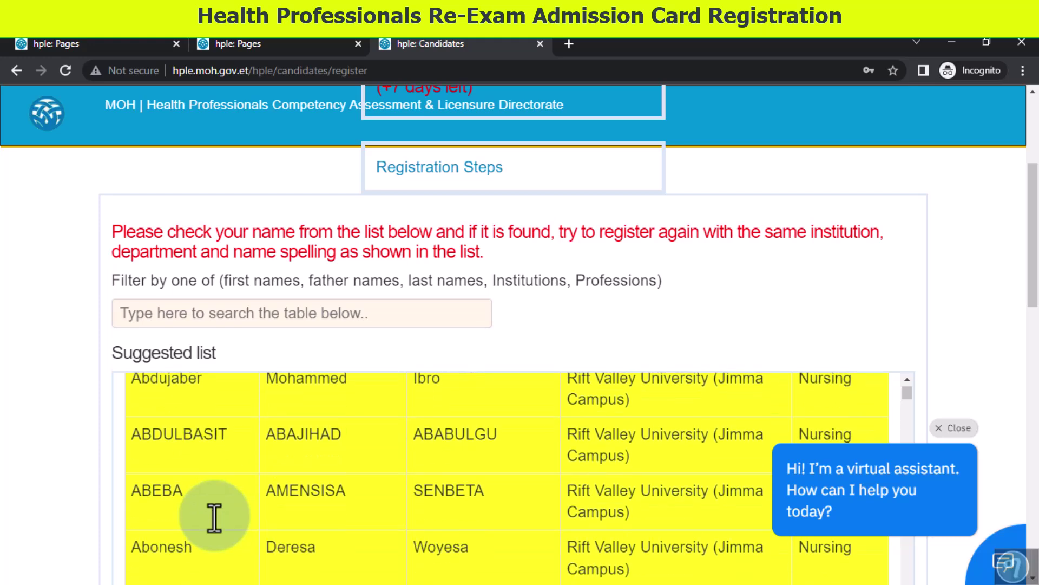
scroll(215, 518, down, 6)
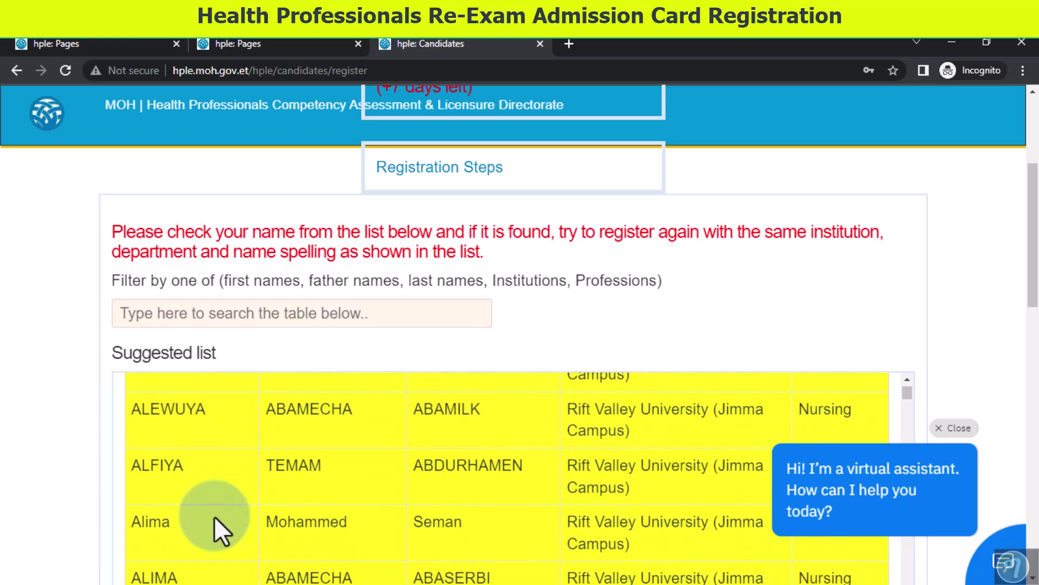
scroll(214, 515, up, 6)
scroll(216, 514, down, 4)
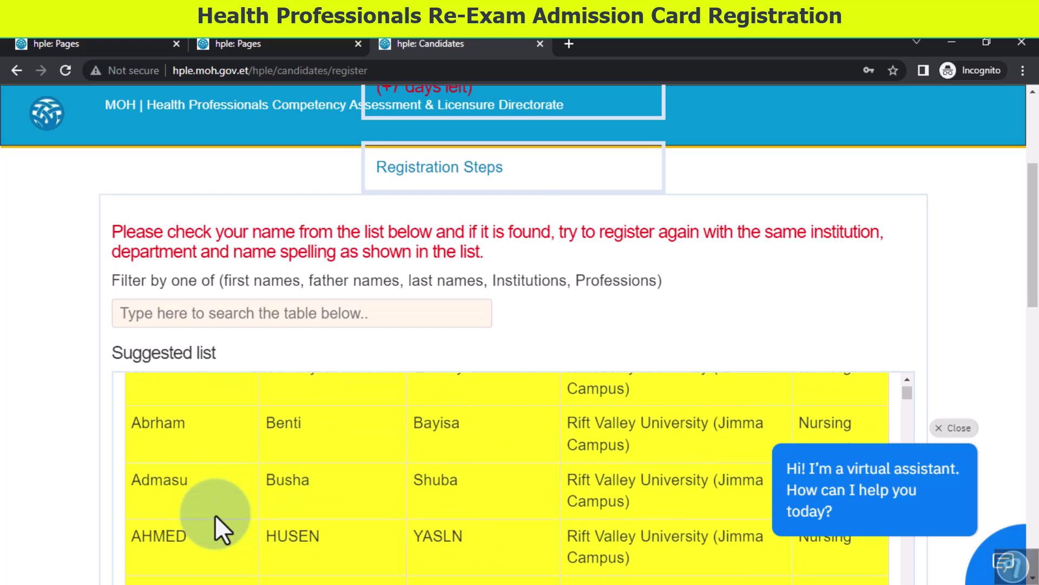
scroll(216, 514, down, 6)
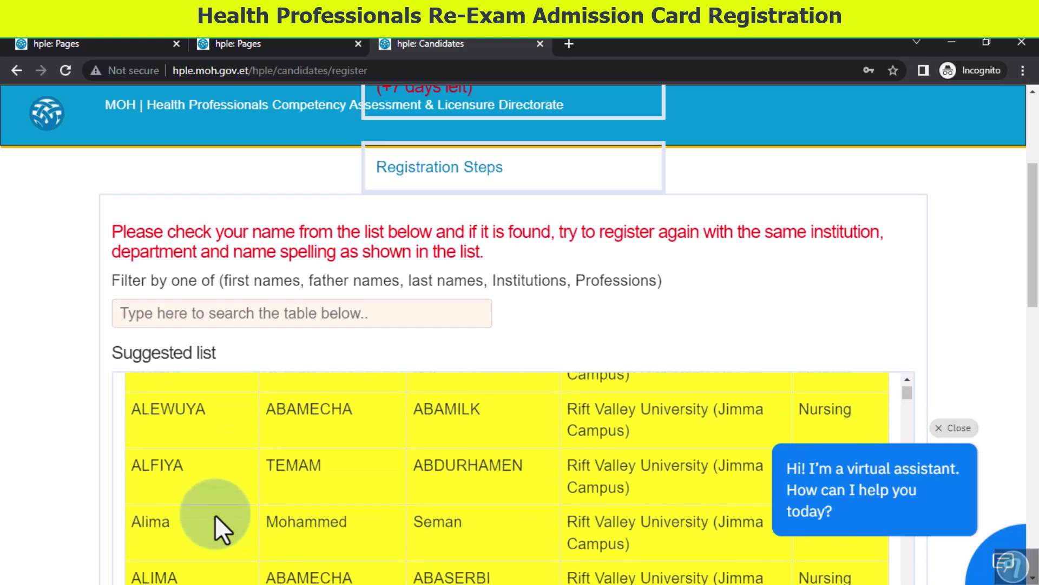
scroll(216, 514, down, 5)
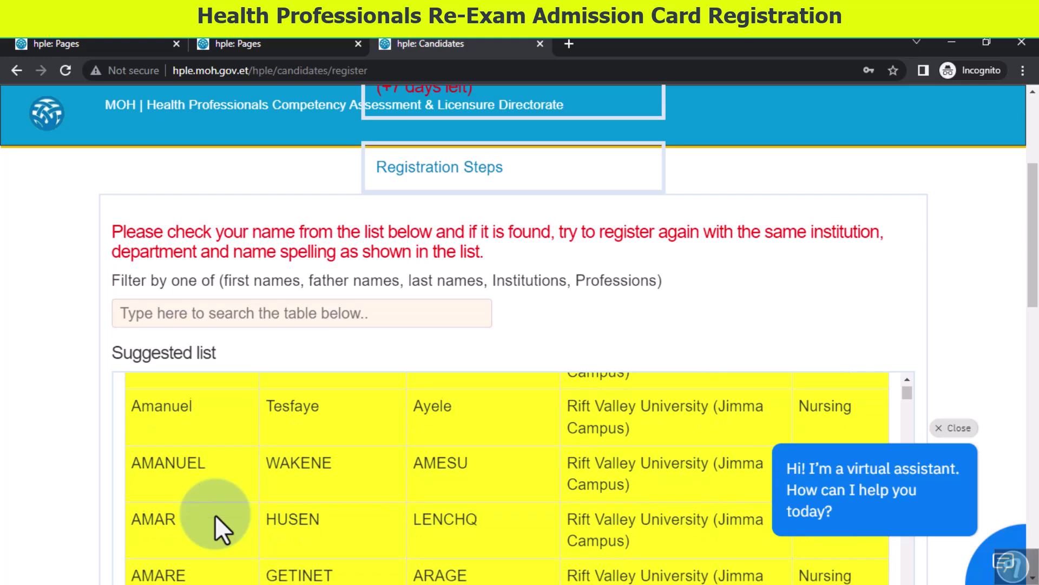
scroll(216, 514, down, 10)
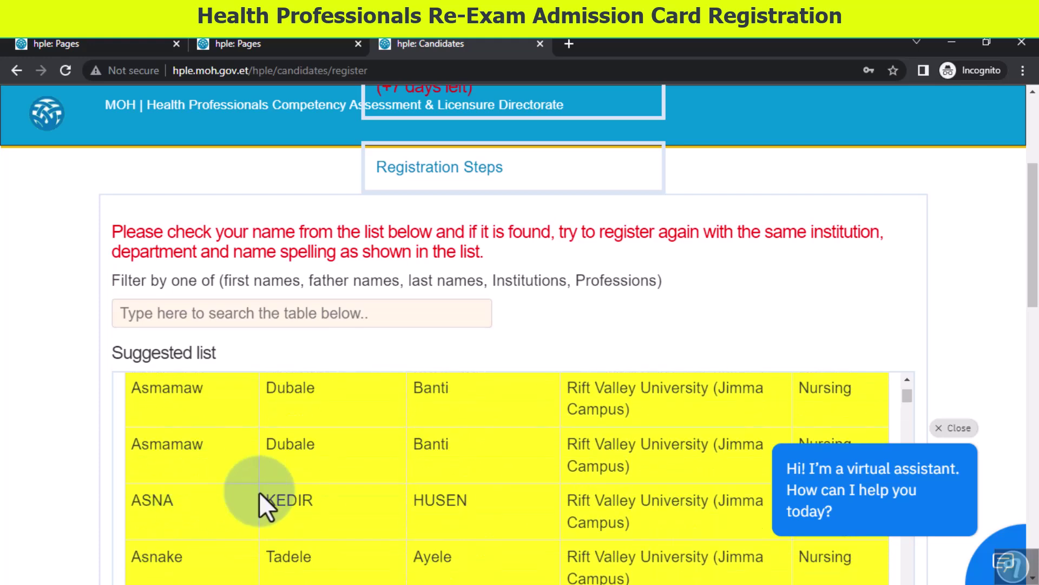
- Copy the Last name spelling from the candidate's row in the list
click(449, 505)
double_click(452, 500)
right_click(447, 500)
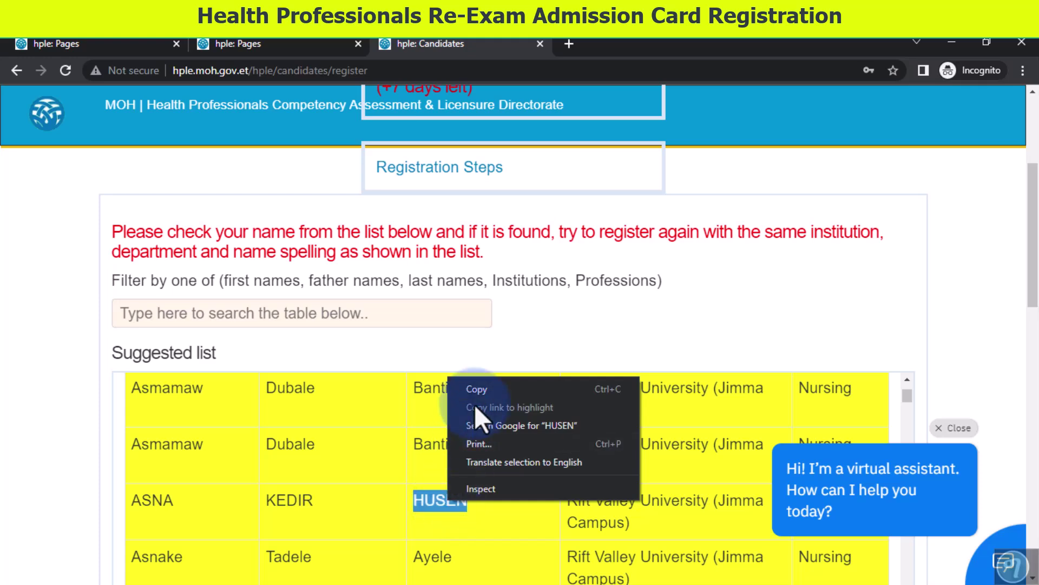
click(481, 388)
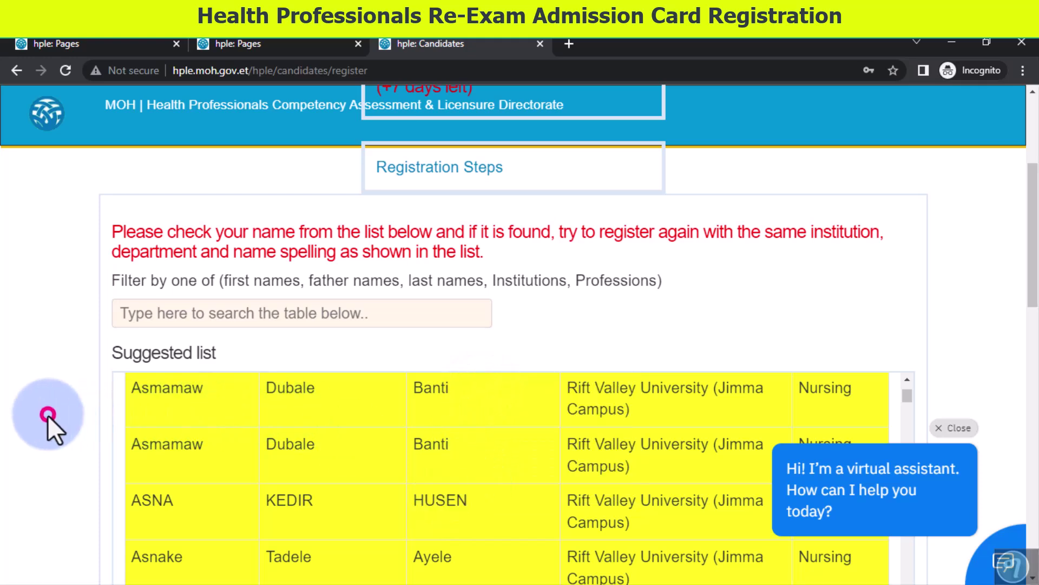
- Replace the G.Father Name with the copied list spelling and proceed with Next / ቀጥል
scroll(48, 415, down, 10)
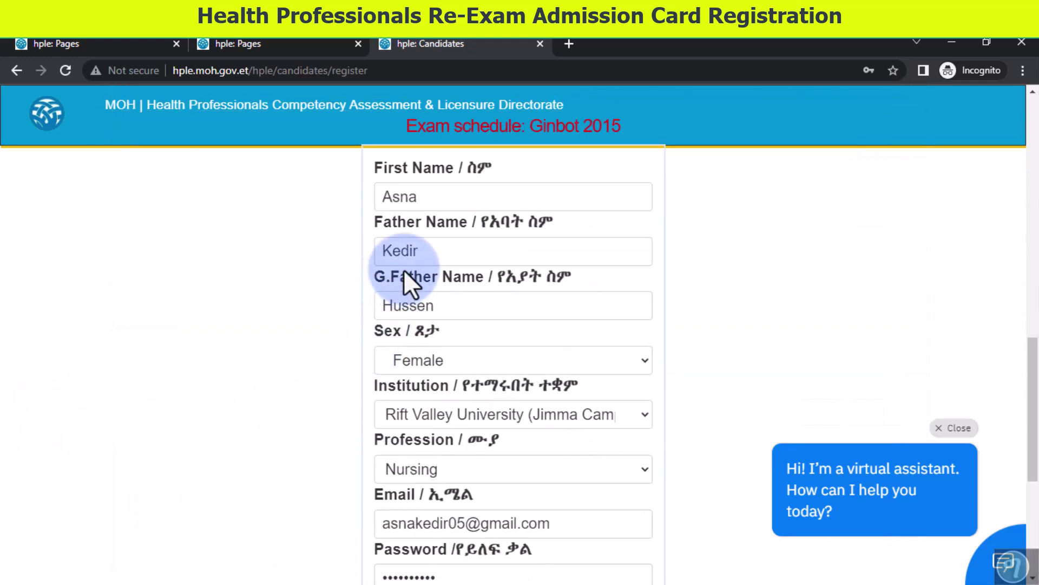
double_click(399, 306)
right_click(399, 308)
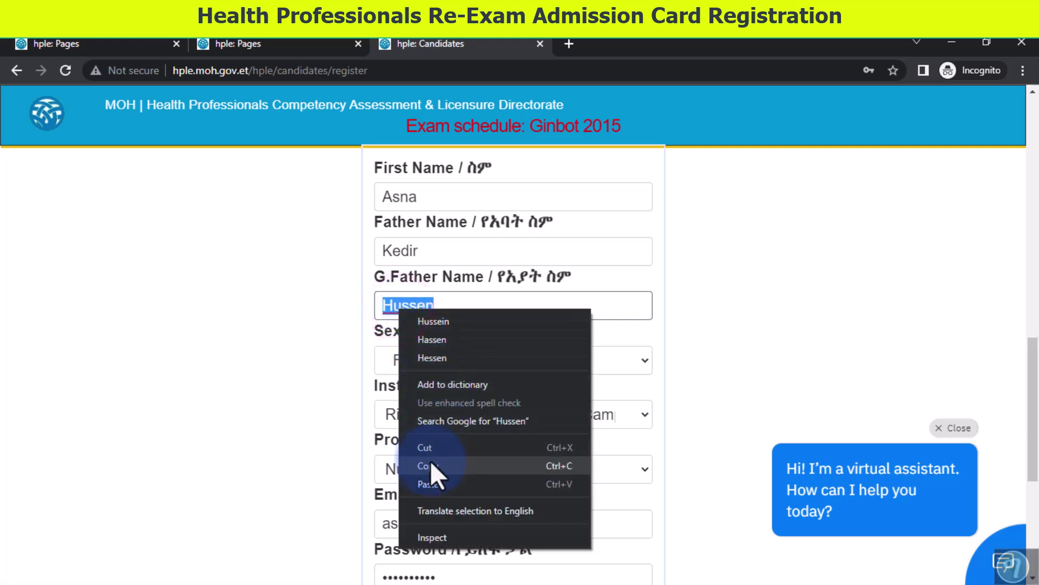
click(435, 484)
click(284, 345)
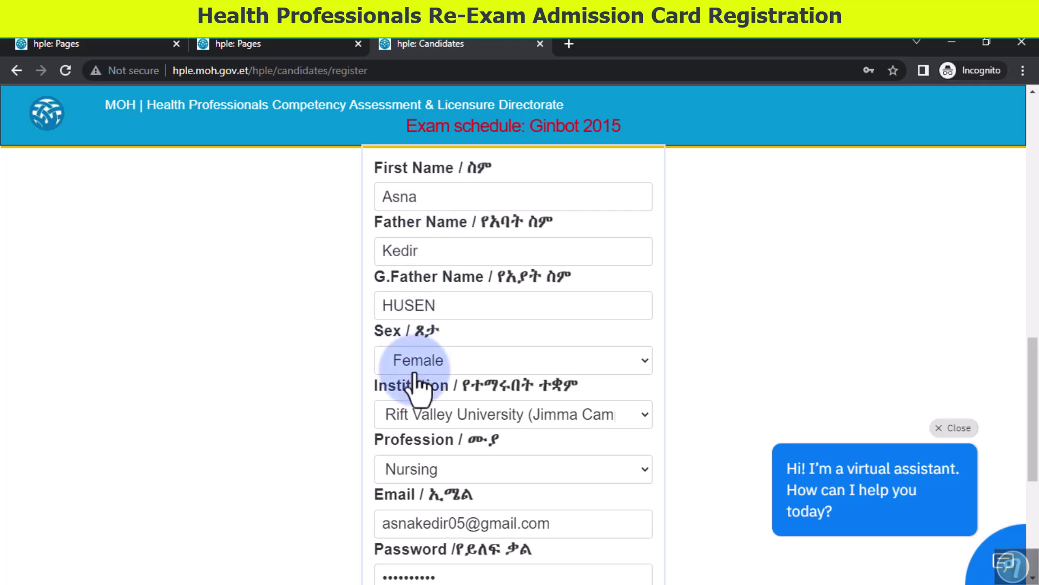
scroll(278, 424, down, 5)
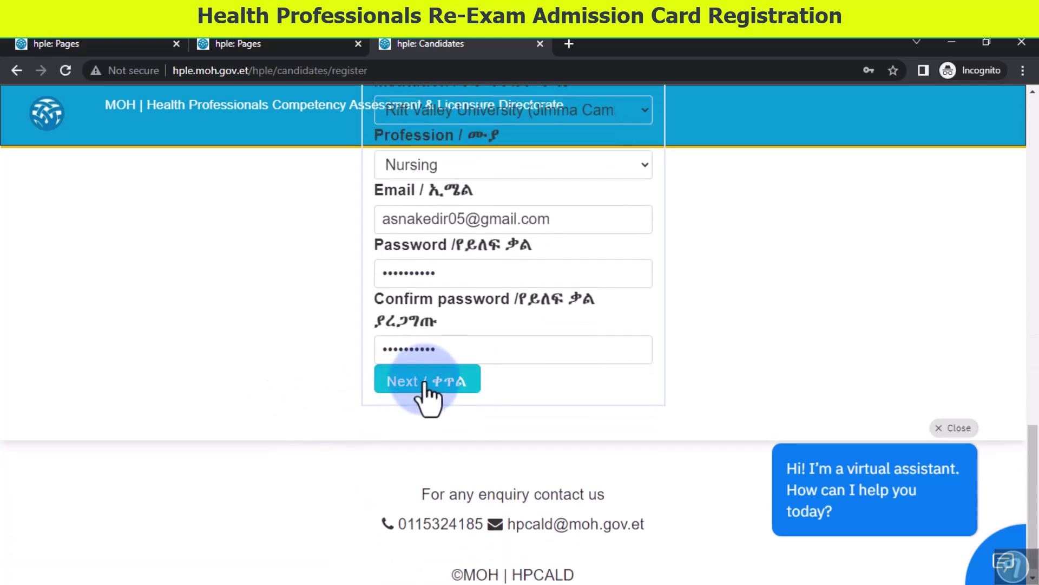
click(436, 385)
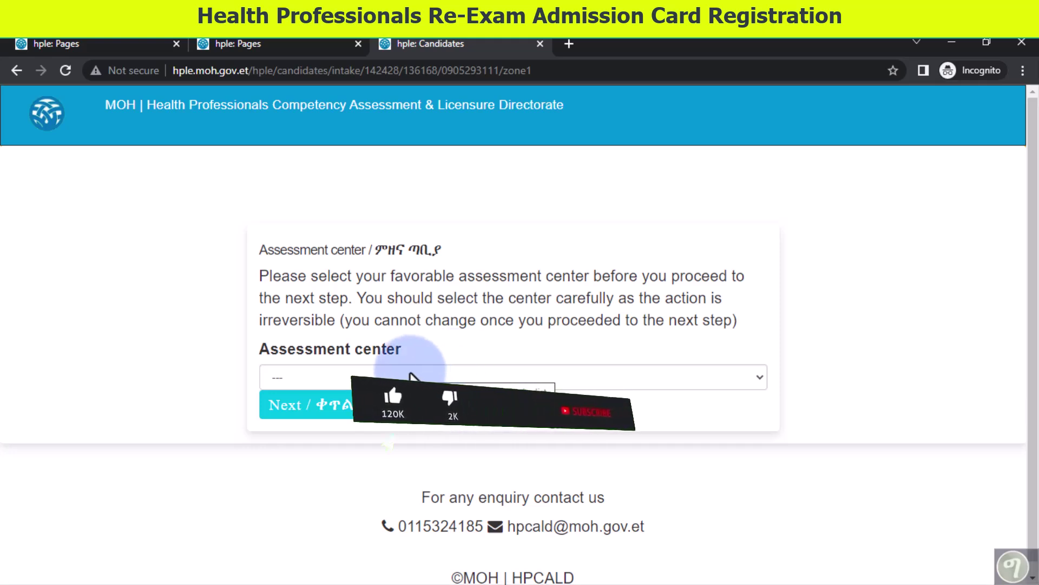
- Select Jimma University (Techno Campus) as the assessment center and continue with Next
click(416, 376)
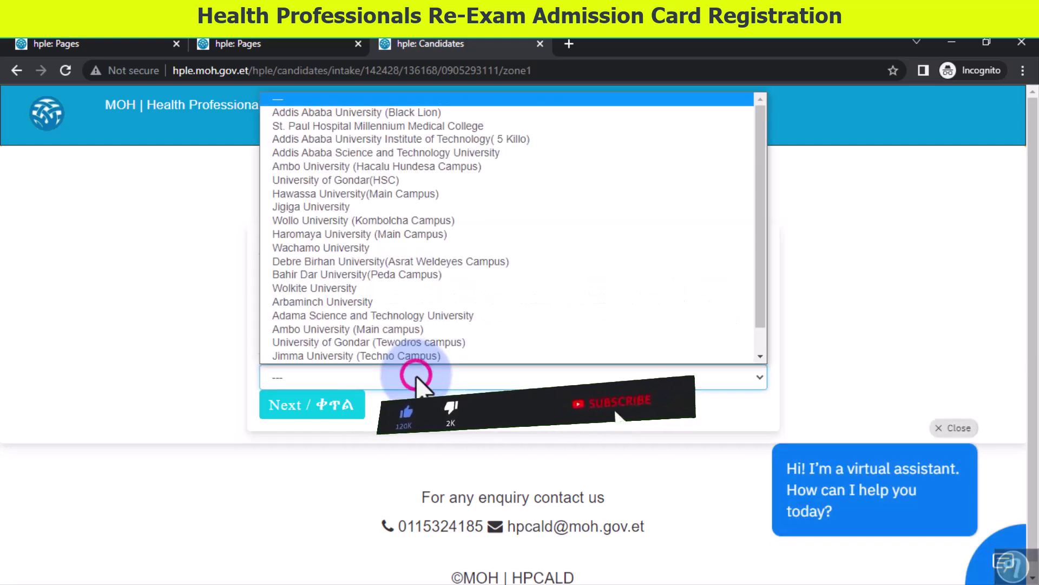
click(416, 376)
click(416, 376)
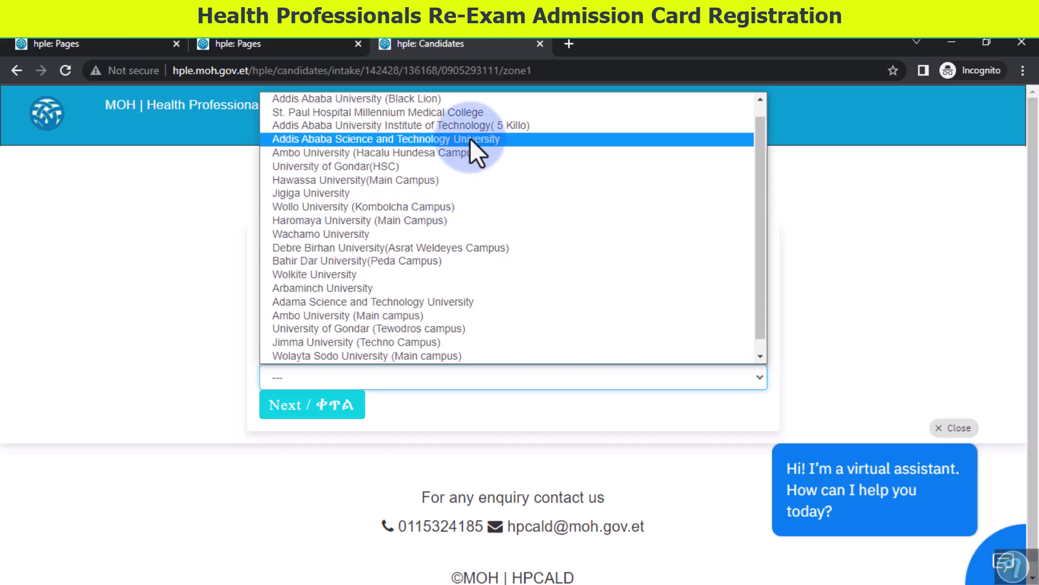
scroll(470, 138, up, 1)
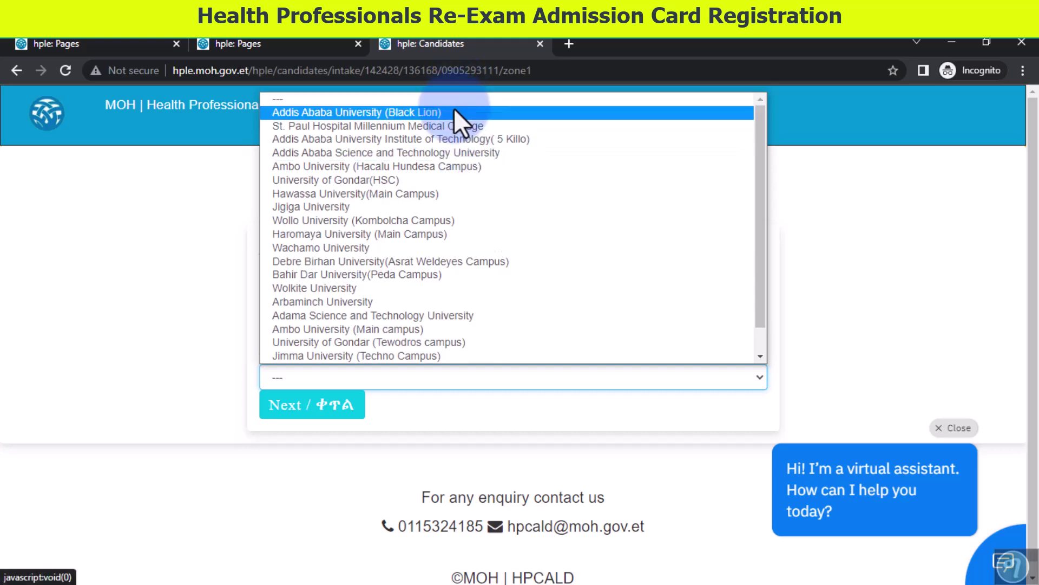
click(461, 355)
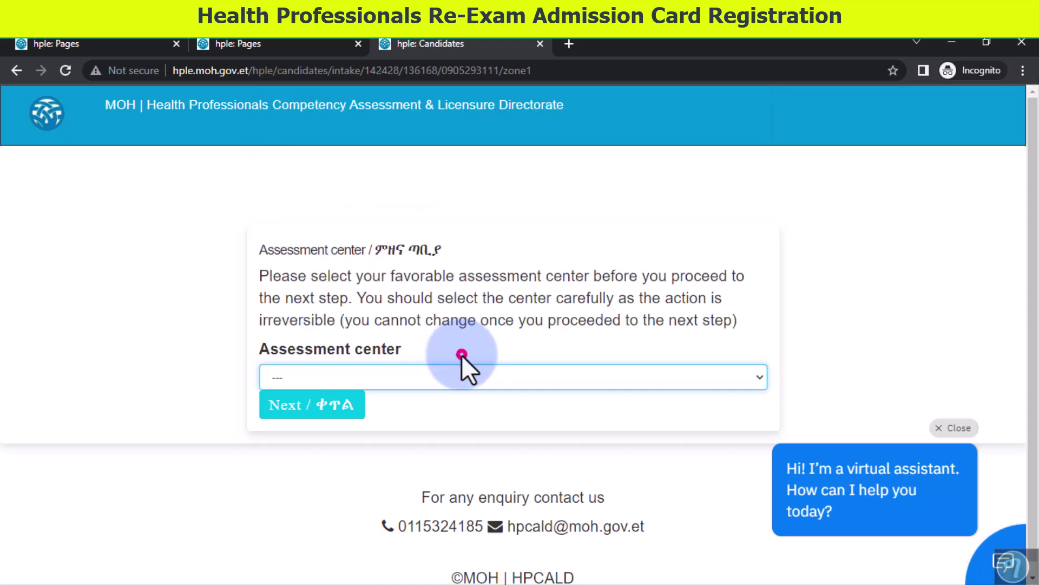
click(345, 410)
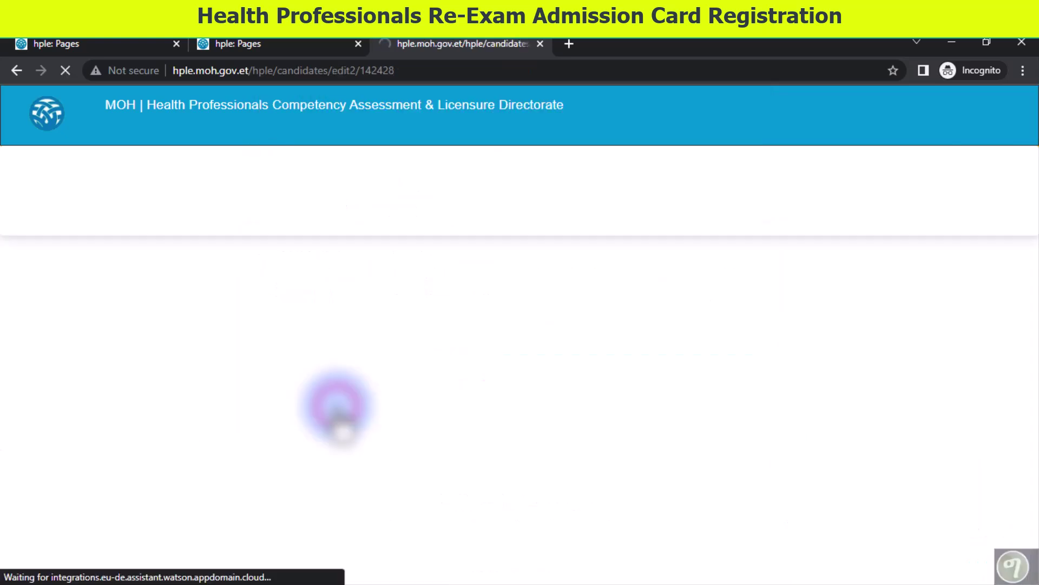
- Advance past the Professional and Profile tabs and submit the re-exam registration from Attachments
scroll(347, 400, down, 5)
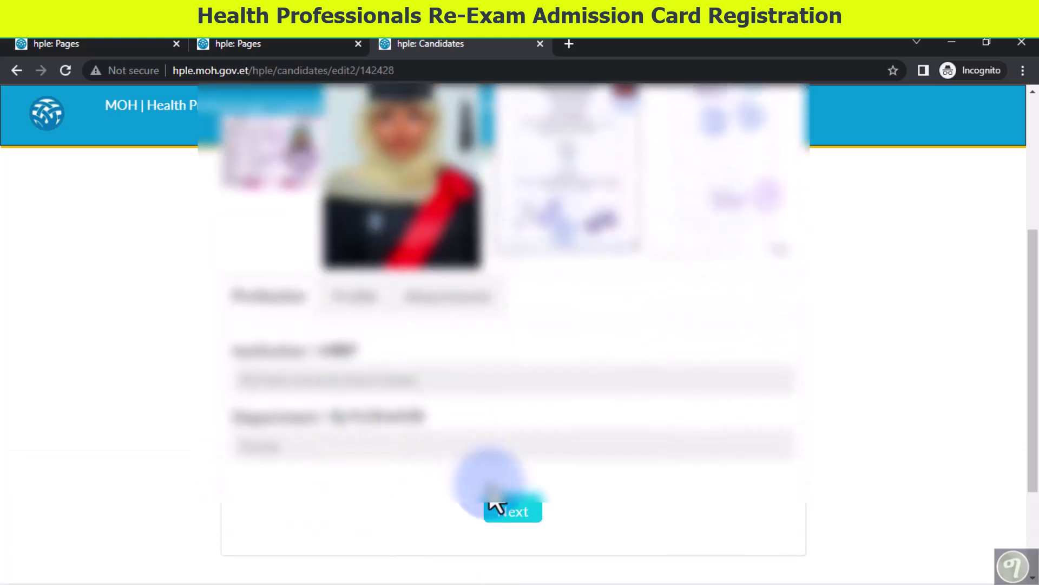
click(509, 509)
scroll(509, 506, down, 10)
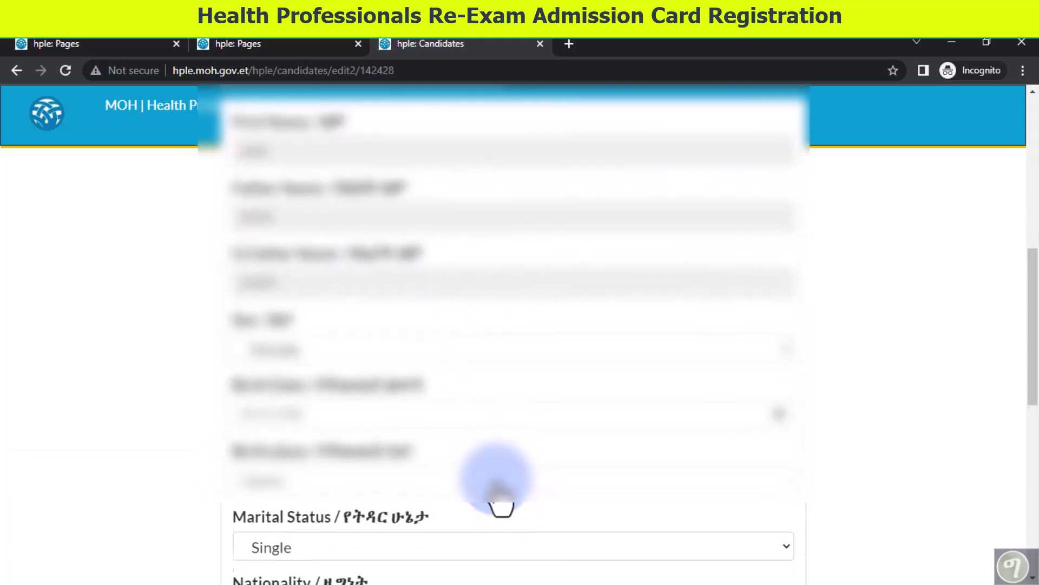
click(555, 360)
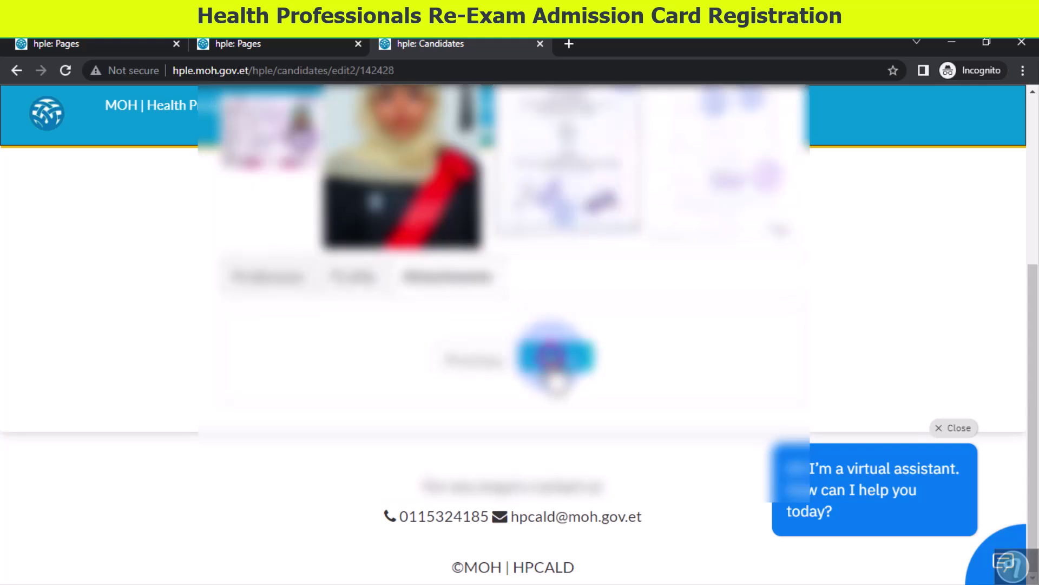
scroll(552, 406, up, 3)
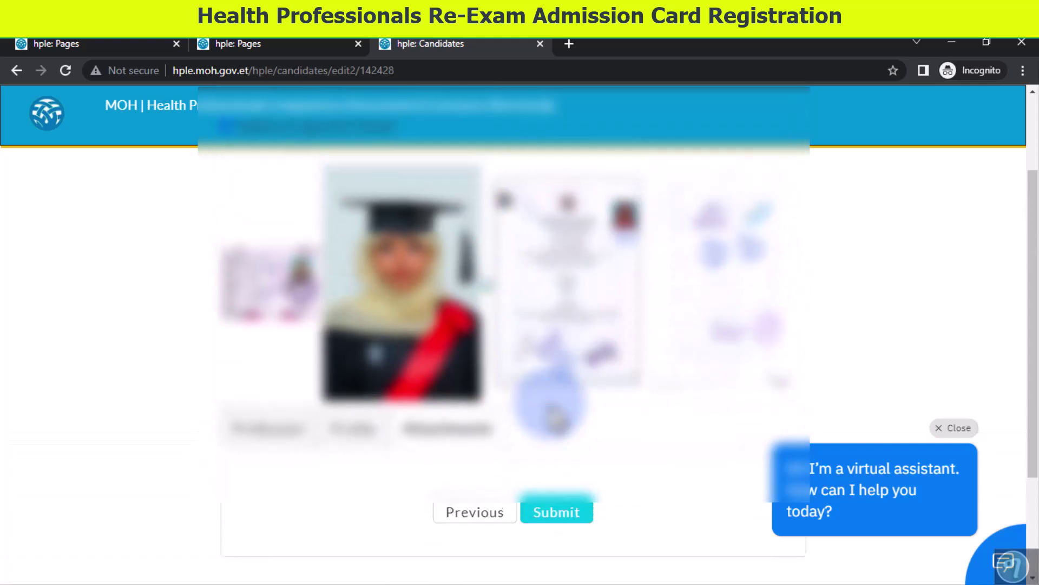
click(570, 510)
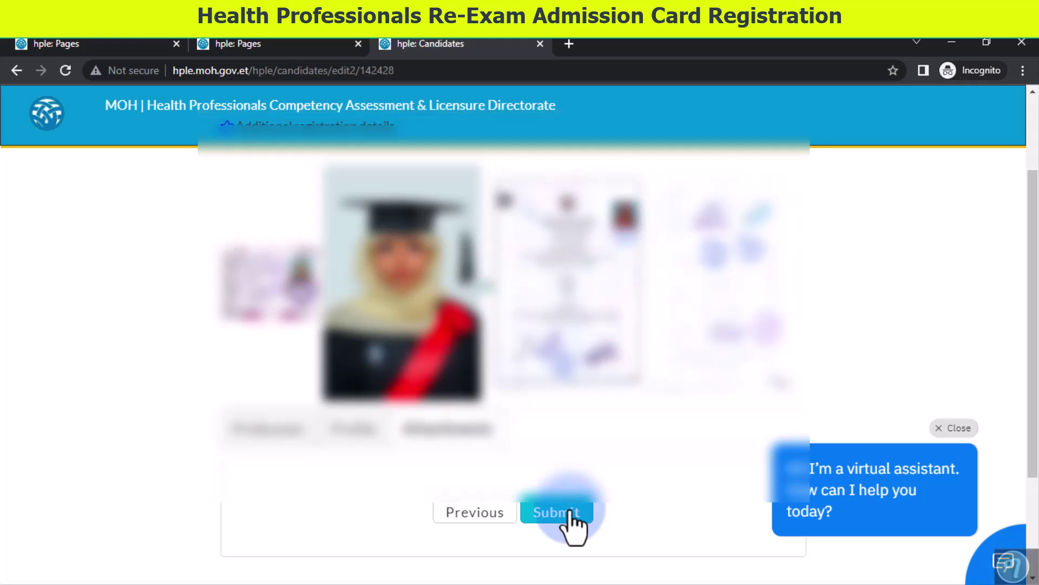
click(234, 96)
- Scroll down the admission card until its QR code at the bottom is visible
scroll(345, 245, down, 10)
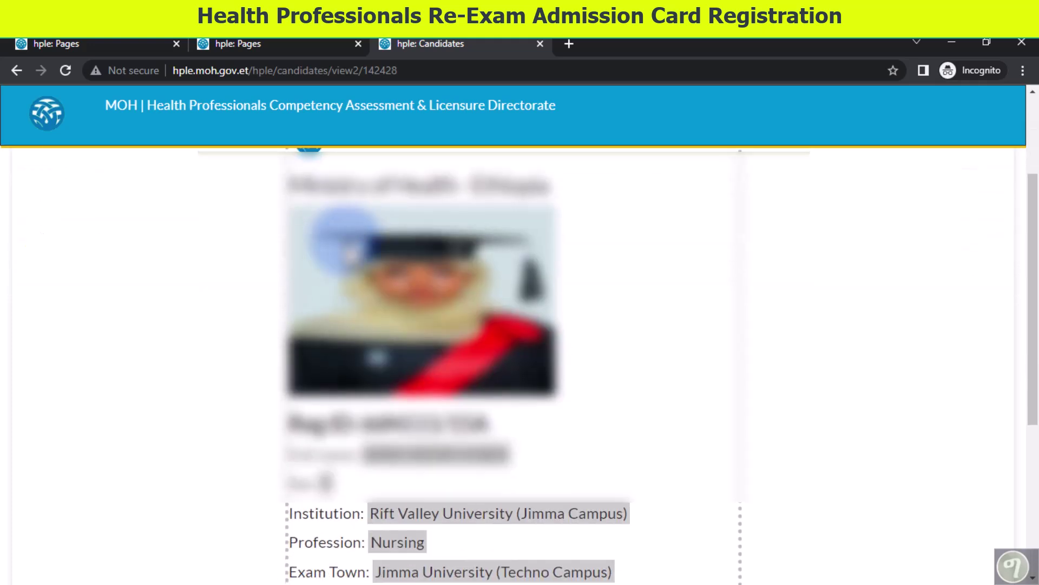
scroll(351, 255, up, 3)
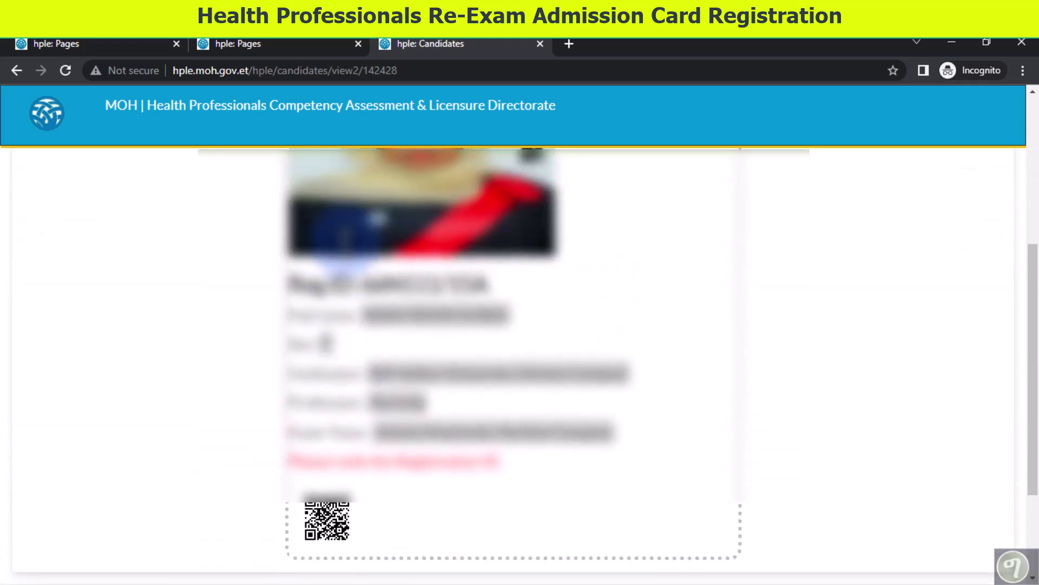
scroll(611, 325, down, 1)
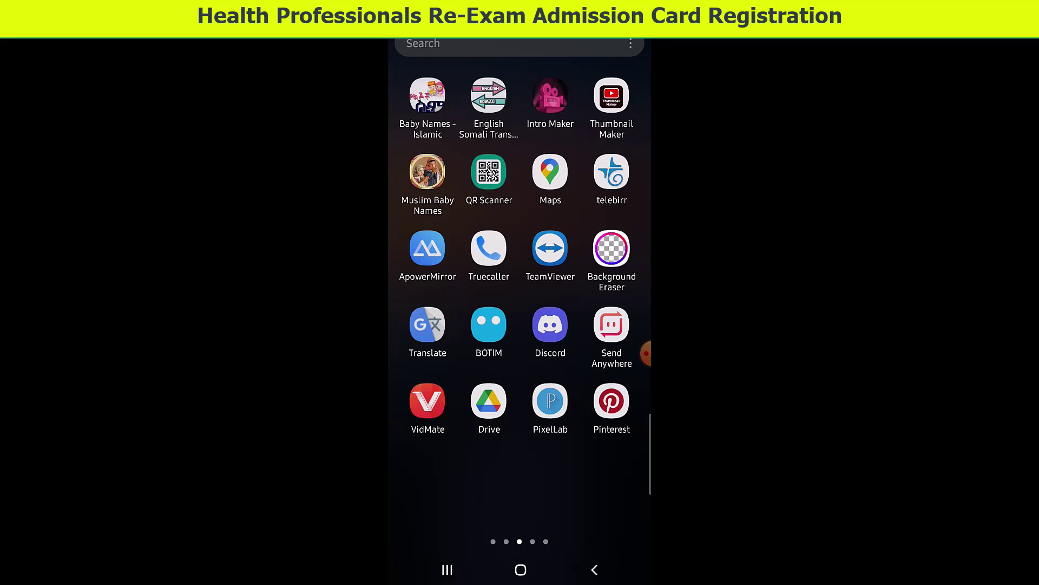
- Scan the admission card's QR code with the phone's QR Scanner app to get the hple.moh.gov.et link
click(489, 171)
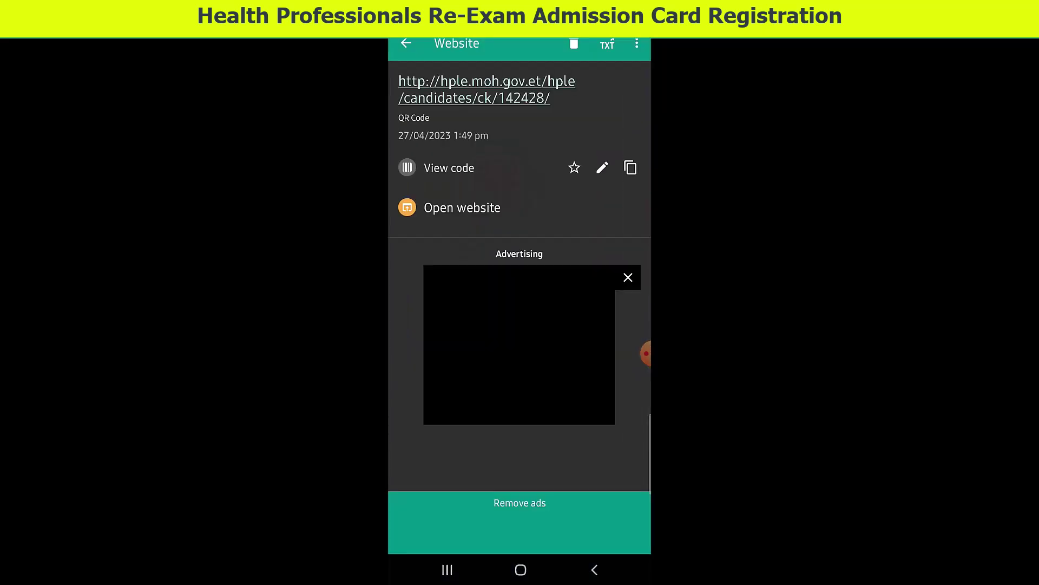
click(594, 570)
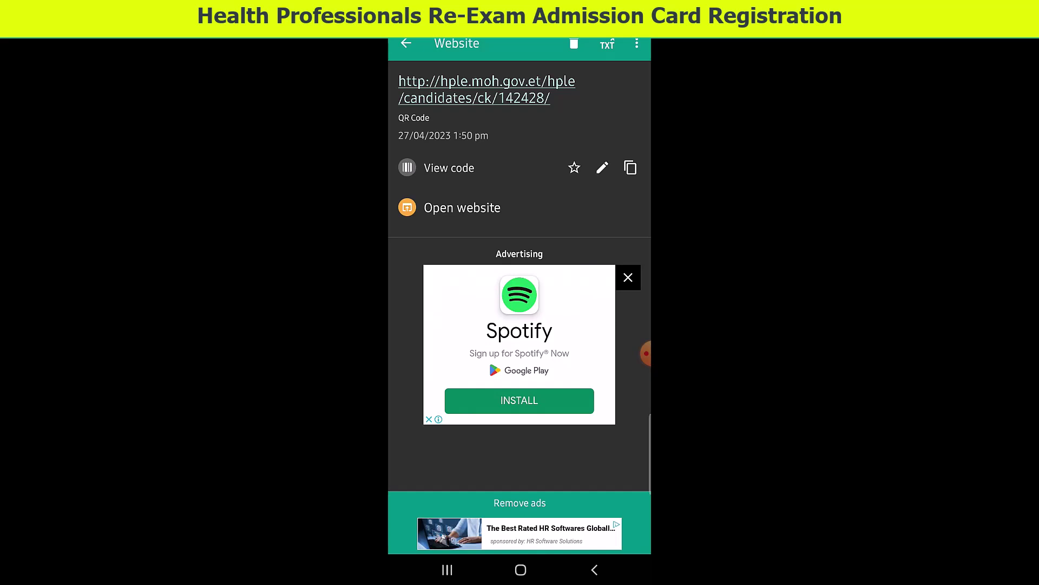
- Open the scanned hple.moh.gov.et link and scroll down to the green Valid check mark
click(486, 90)
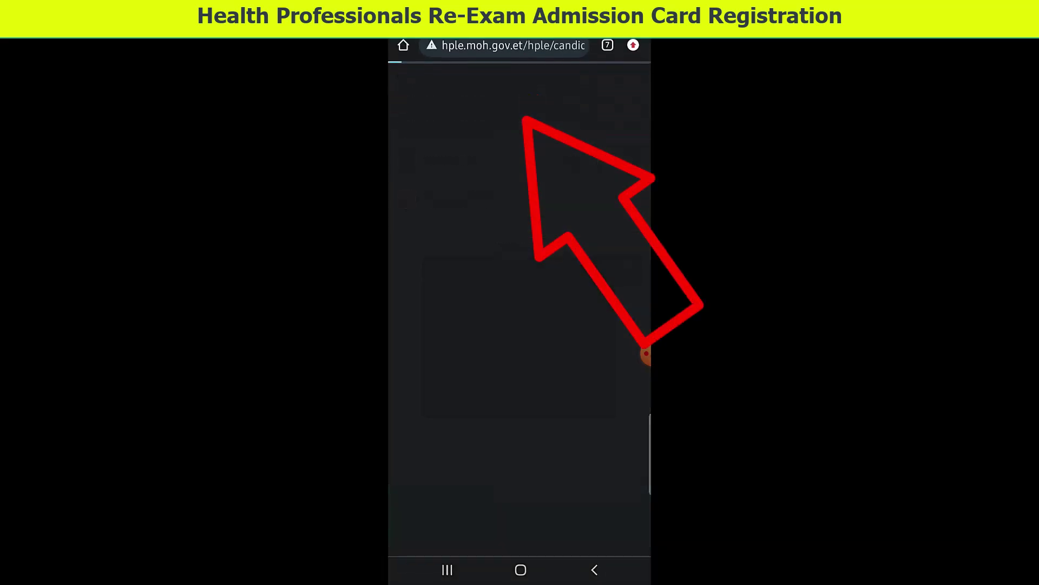
scroll(519, 357, down, 5)
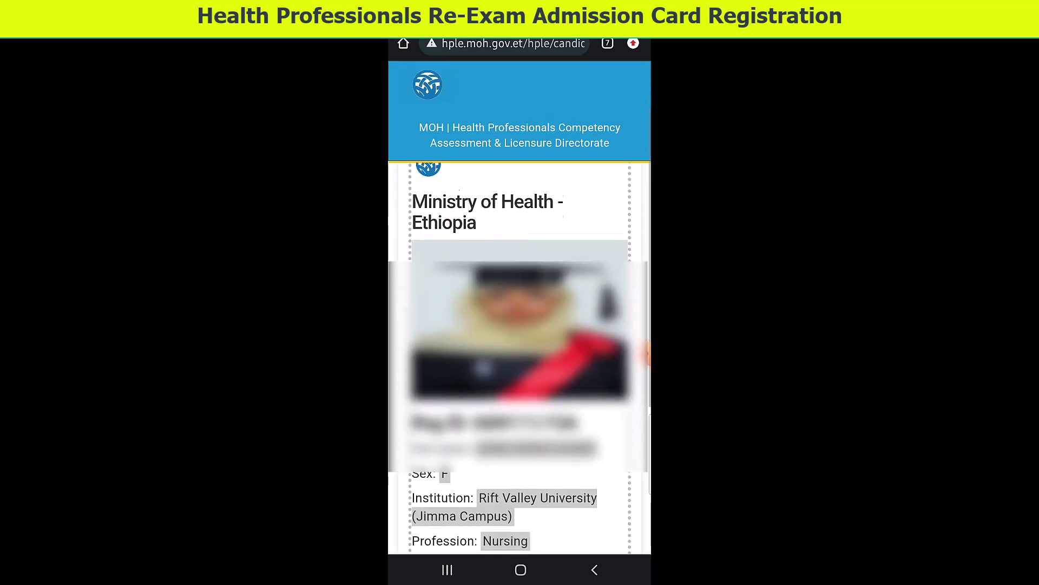
scroll(520, 298, down, 2)
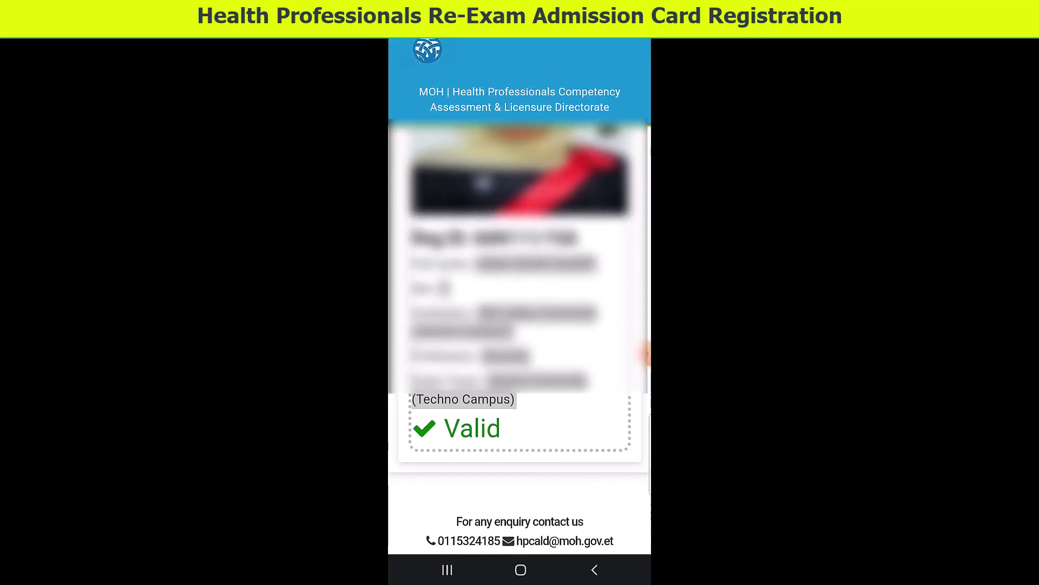
scroll(520, 298, down, 2)
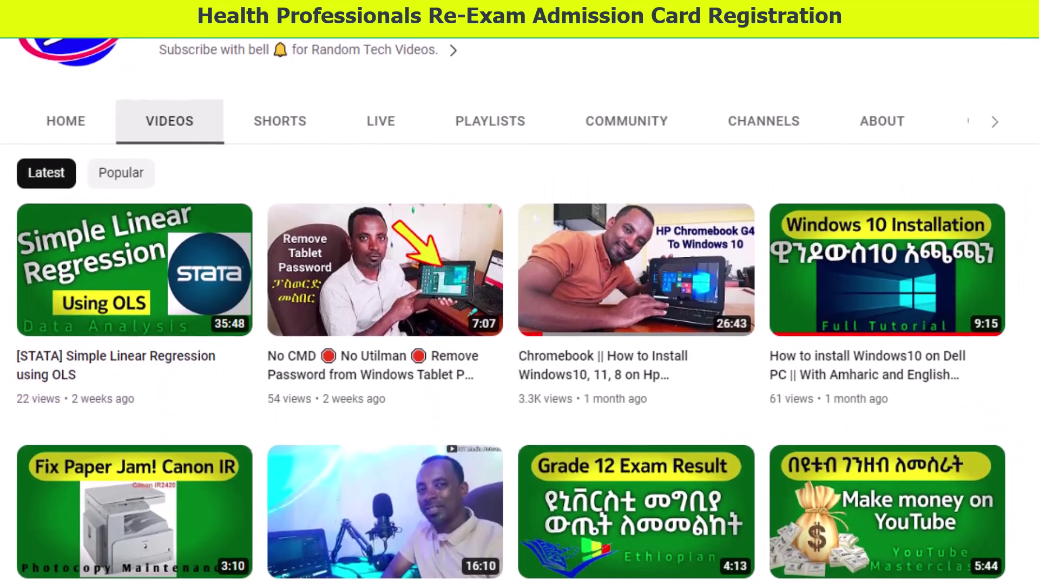
scroll(519, 311, down, 3)
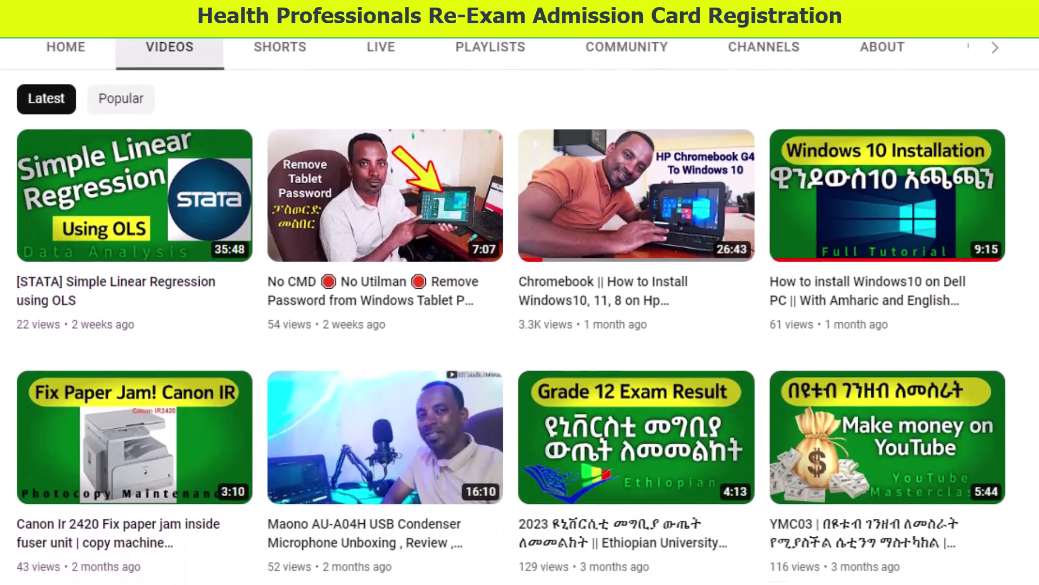
scroll(520, 325, down, 1)
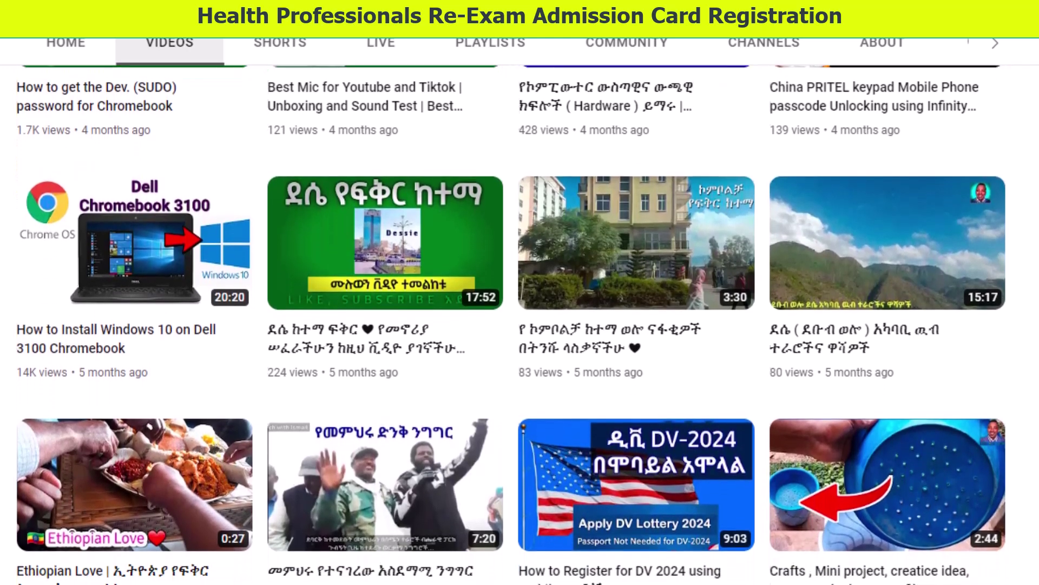
scroll(520, 325, down, 1)
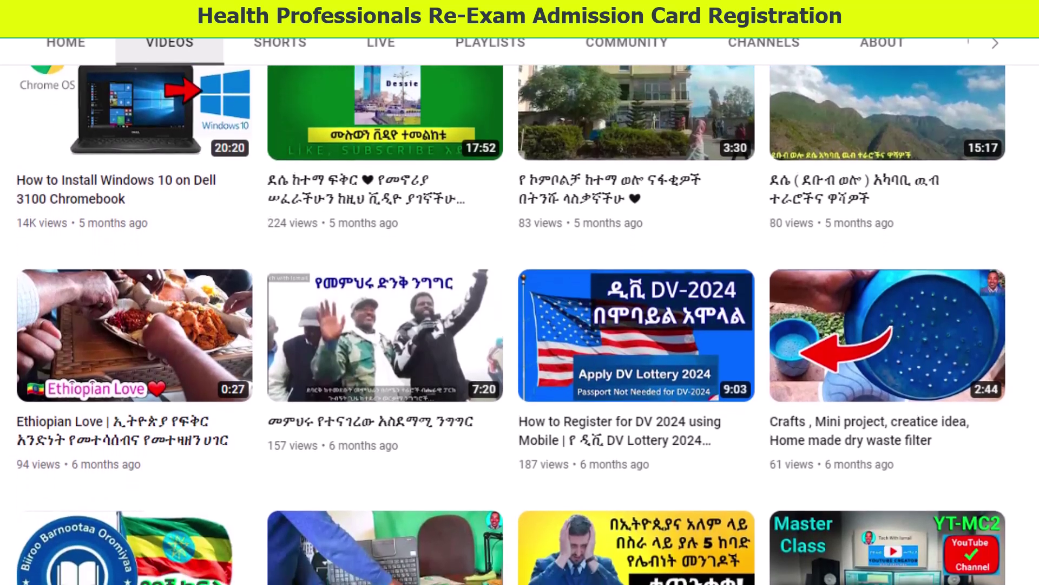
scroll(520, 325, down, 1)
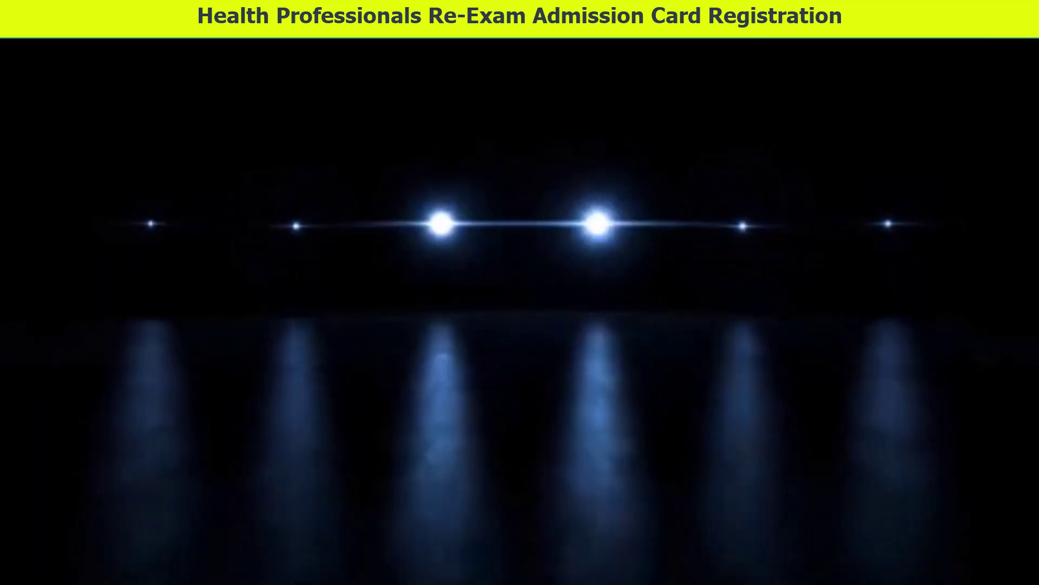